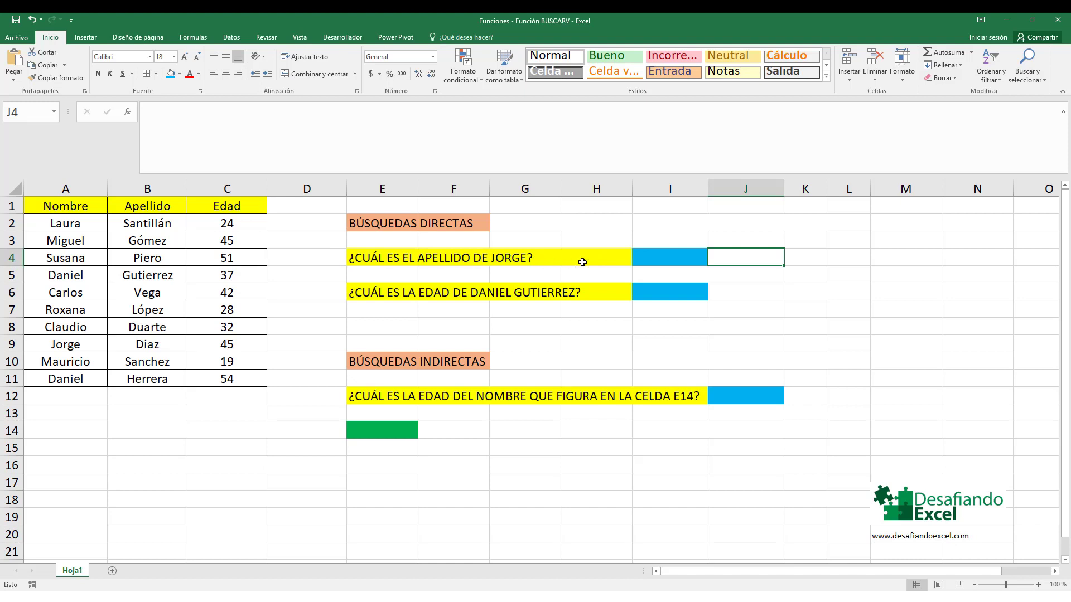
{"action": "left_click", "coordinate": [664, 257]}
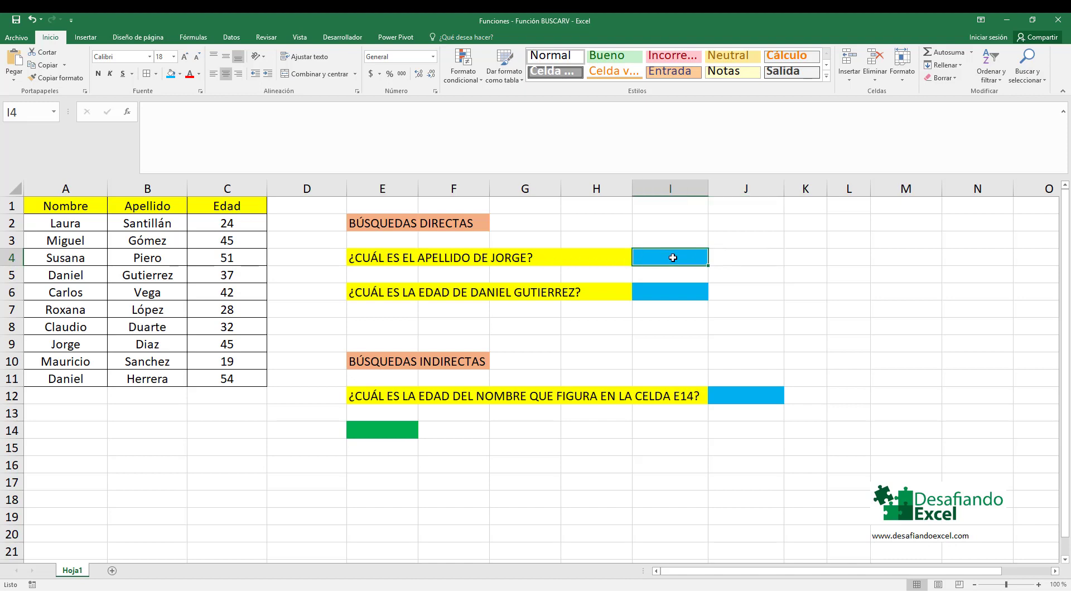
{"action": "type", "text": "="}
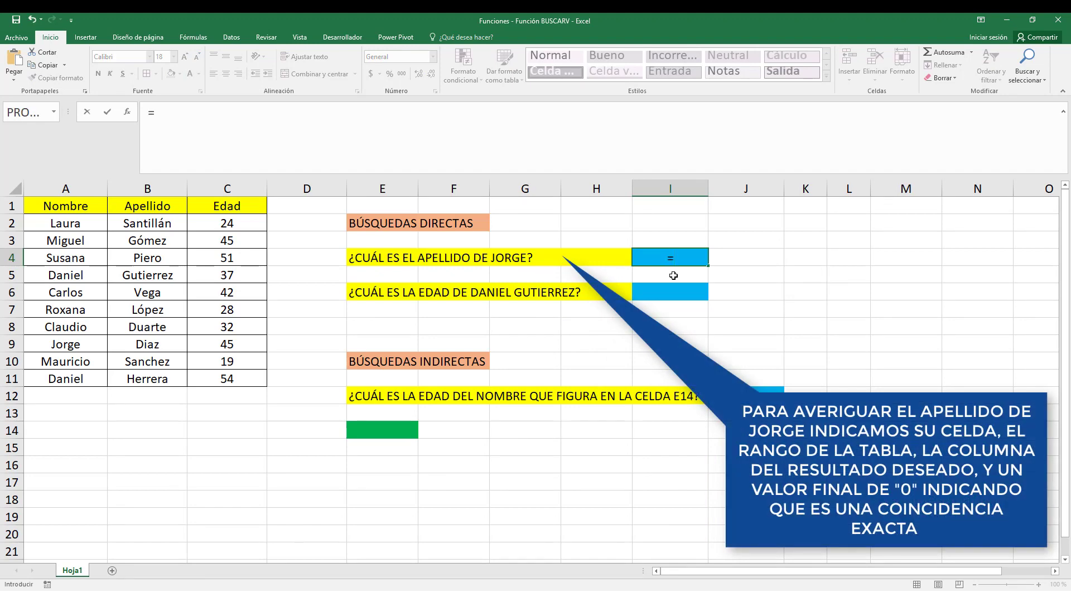
{"action": "type", "text": "BUSCARV"}
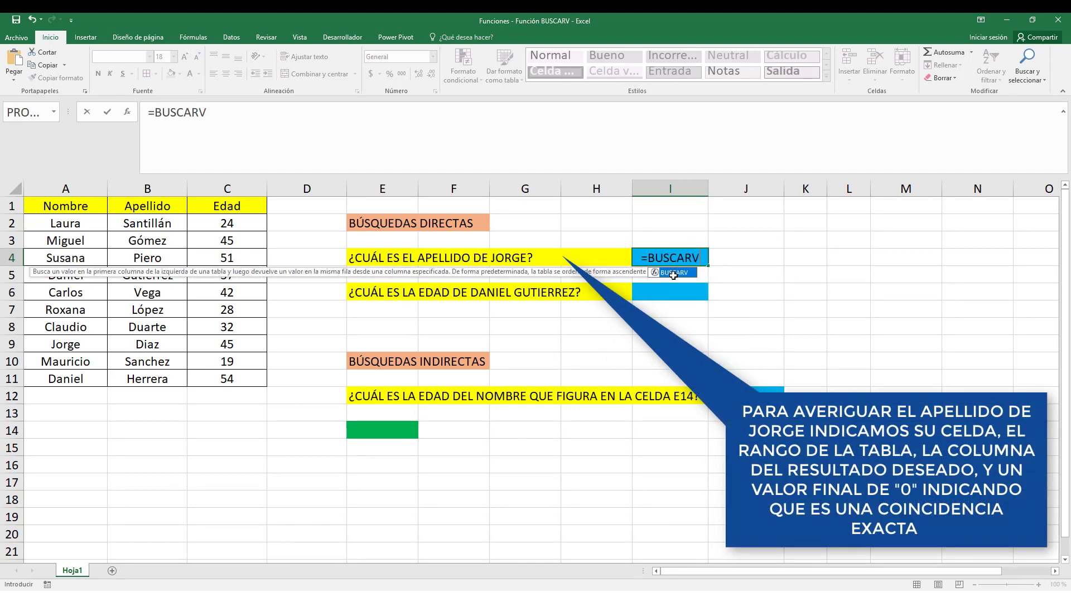
{"action": "type", "text": "("}
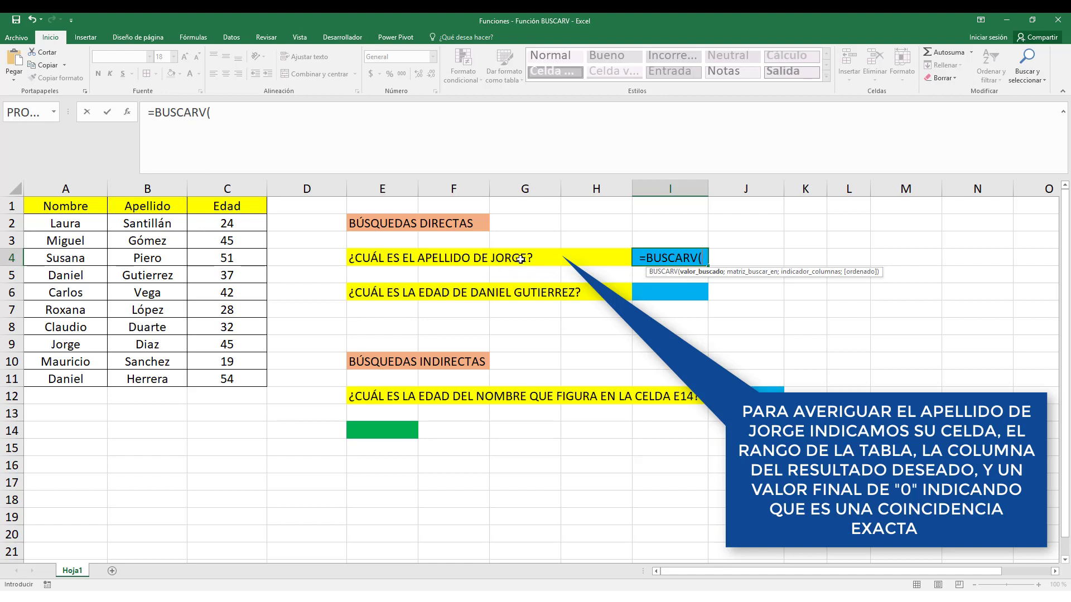
{"action": "left_click", "coordinate": [58, 344]}
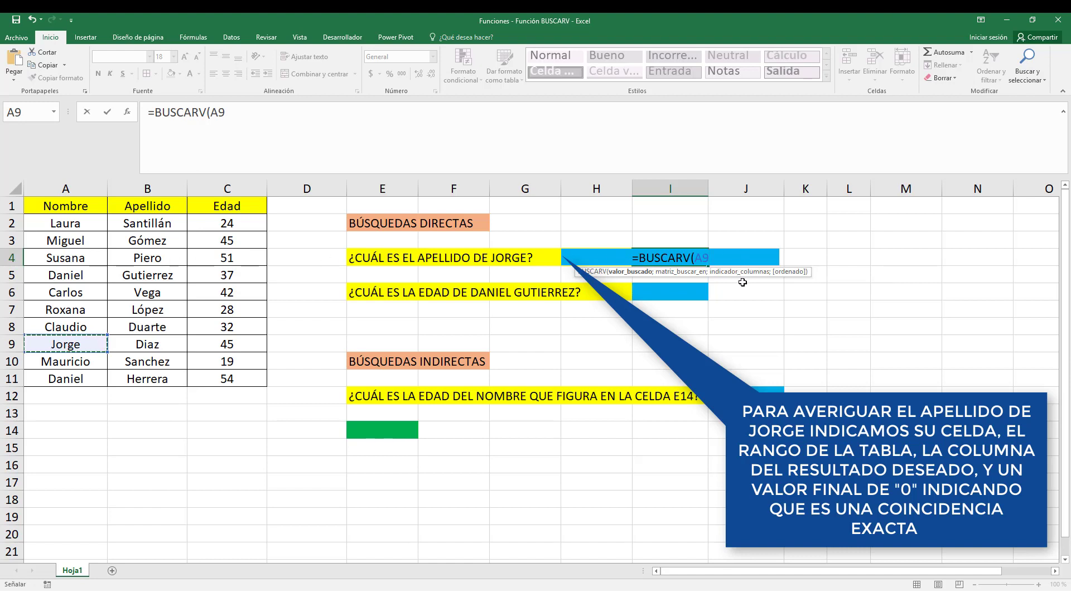
{"action": "type", "text": ";"}
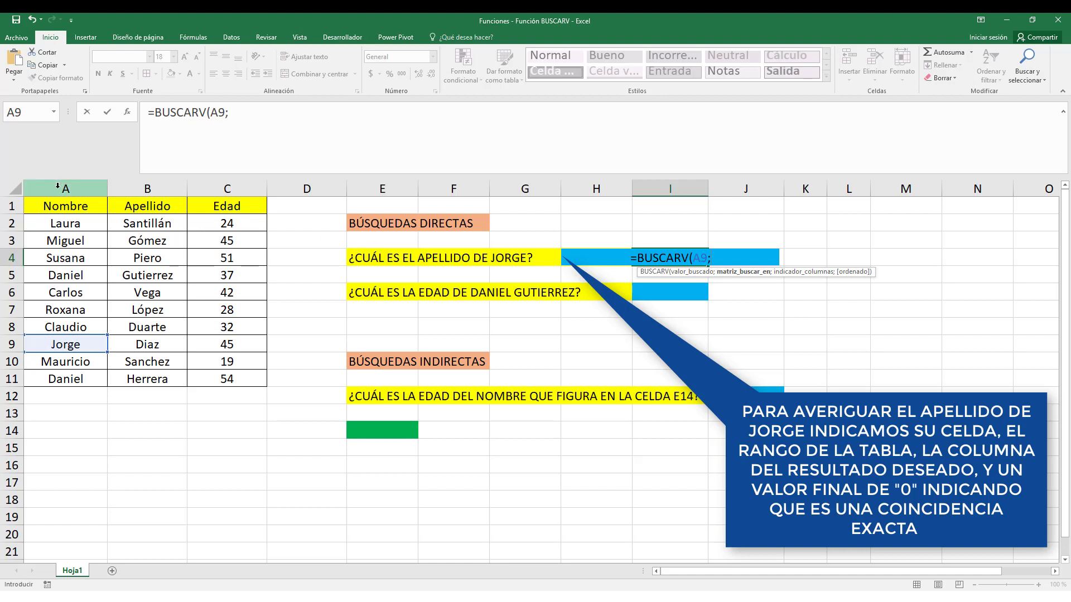
{"action": "left_click_drag", "start_coordinate": [57, 183], "coordinate": [229, 188]}
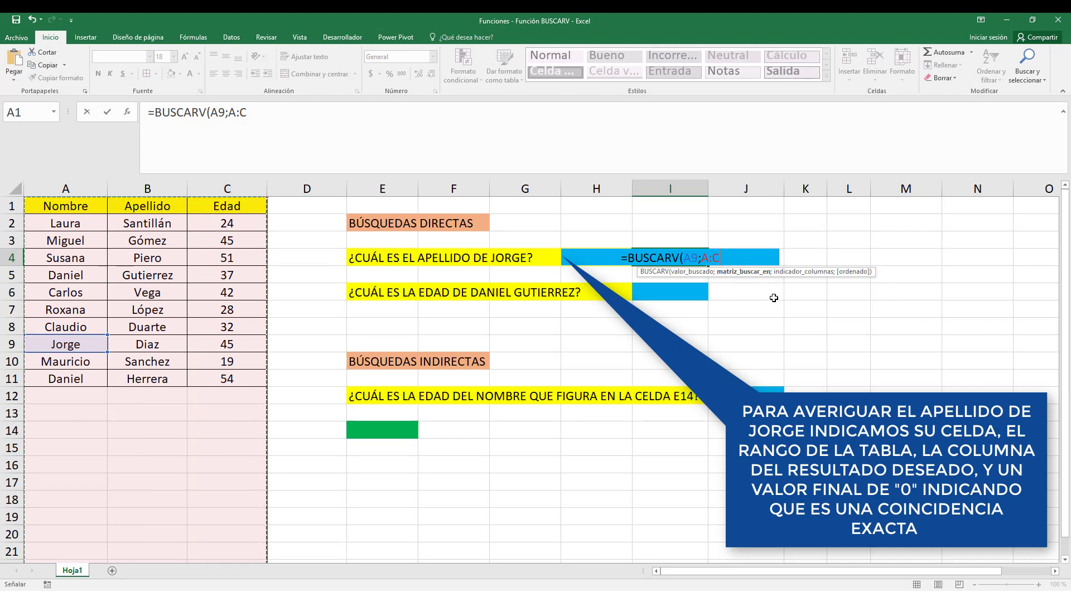
{"action": "type", "text": ";"}
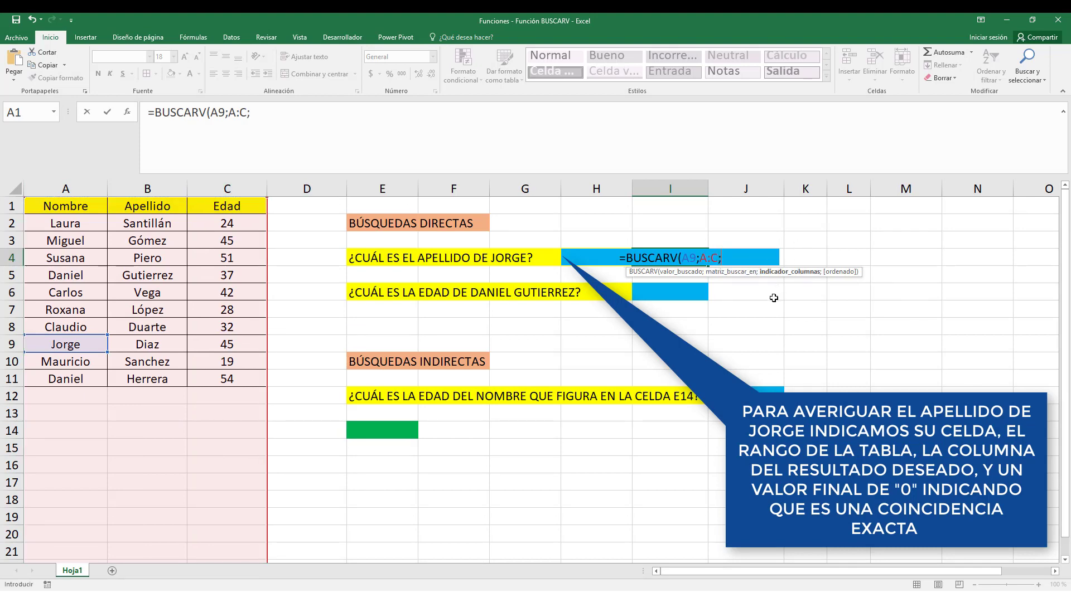
{"action": "type", "text": "2"}
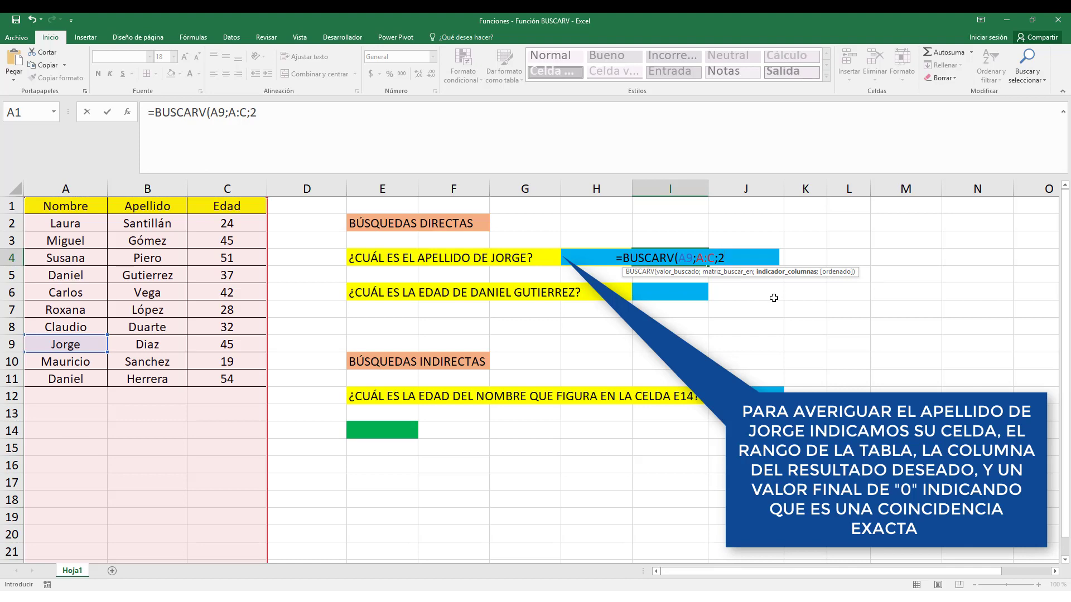
{"action": "type", "text": ";0"}
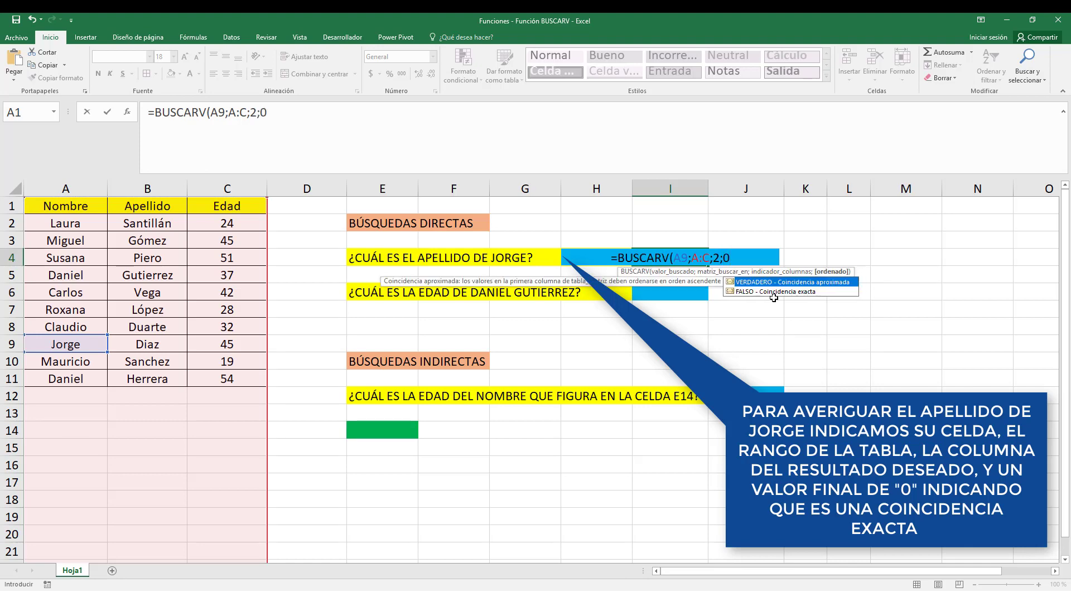
{"action": "type", "text": ")"}
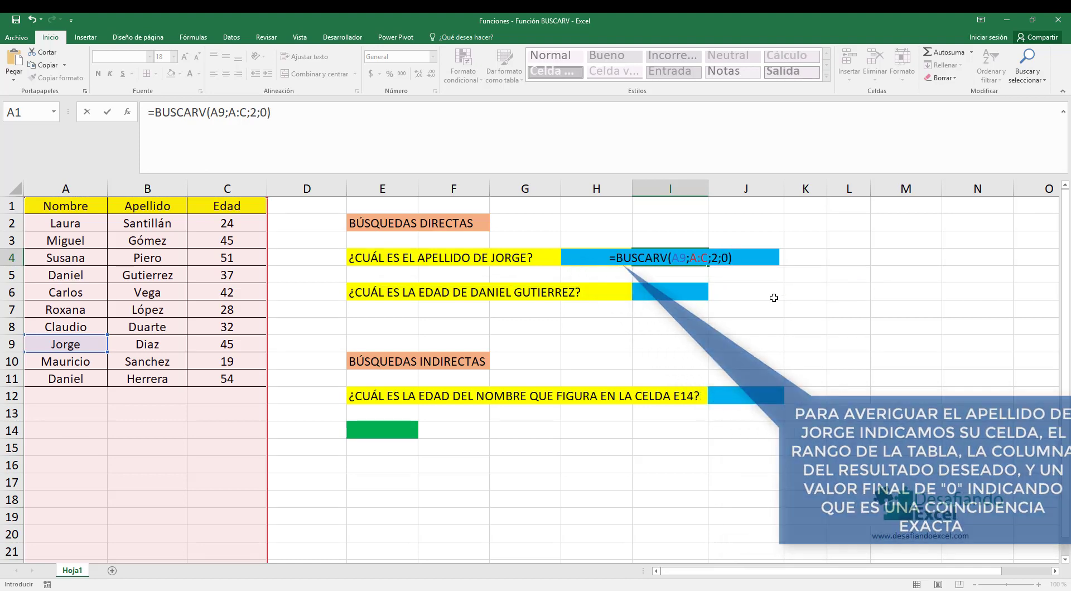
{"action": "key", "text": "Return"}
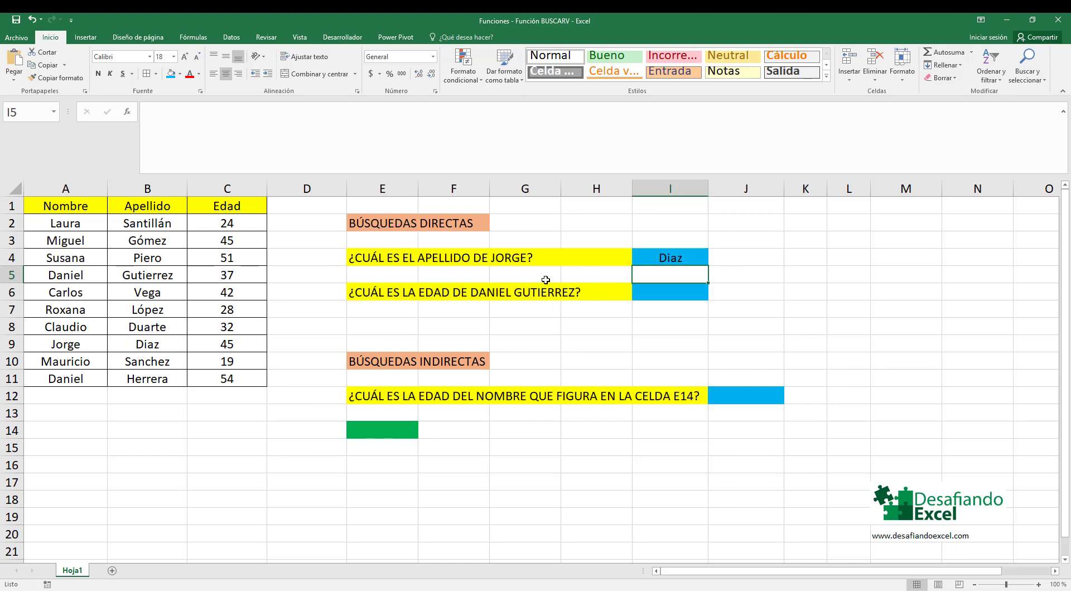
- Write =BUSCARV(A5;A:C;3;0) in I6, keyed on Daniel in A5, without committing yet
{"action": "left_click", "coordinate": [682, 294]}
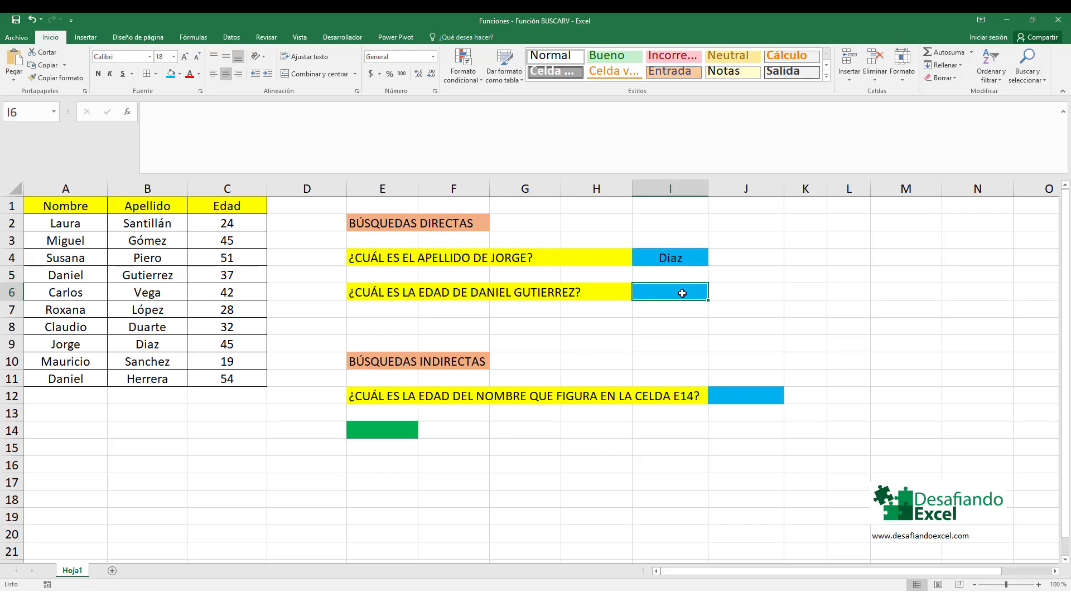
{"action": "type", "text": "="}
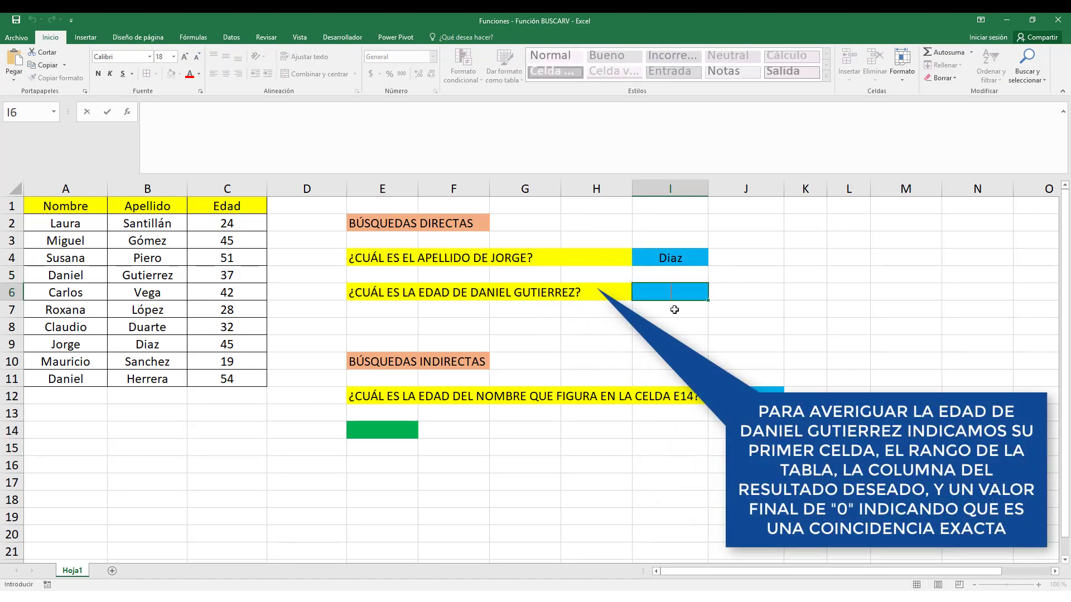
{"action": "type", "text": "BUSC"}
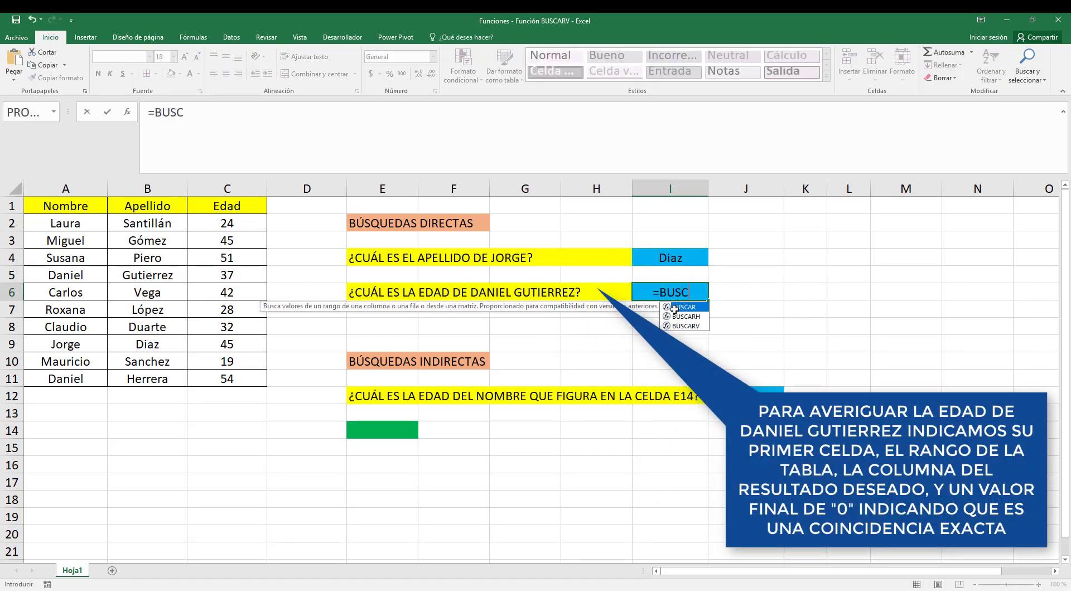
{"action": "type", "text": "ARV("}
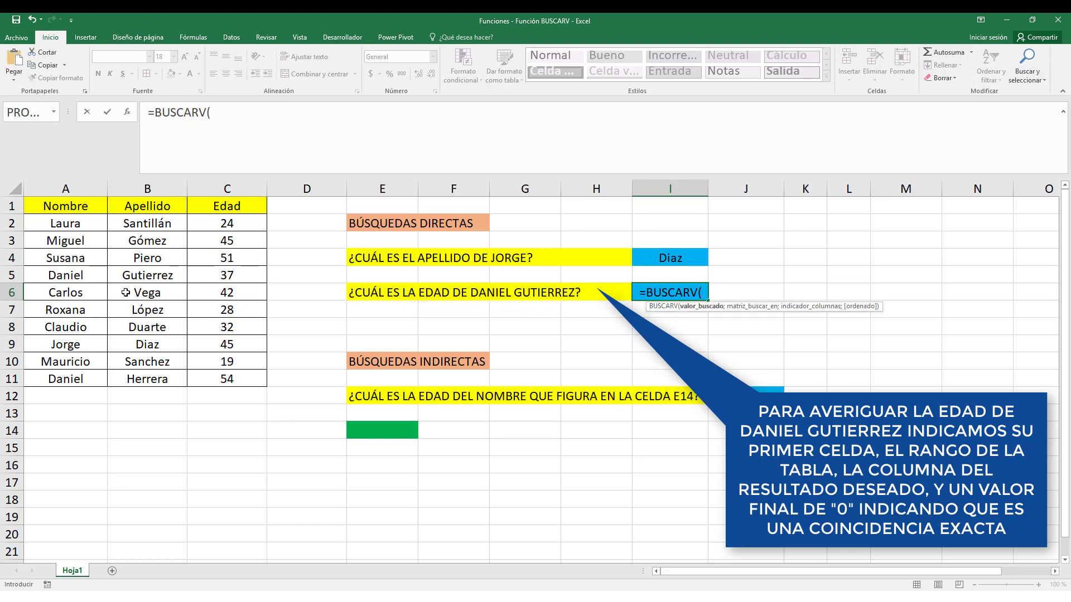
{"action": "left_click", "coordinate": [65, 275]}
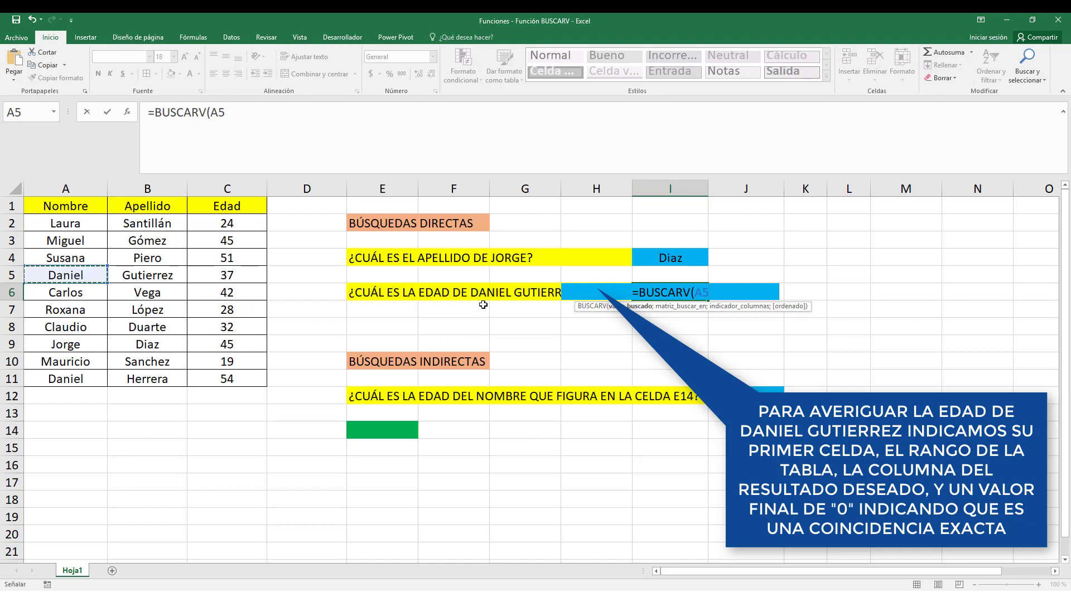
{"action": "type", "text": ";"}
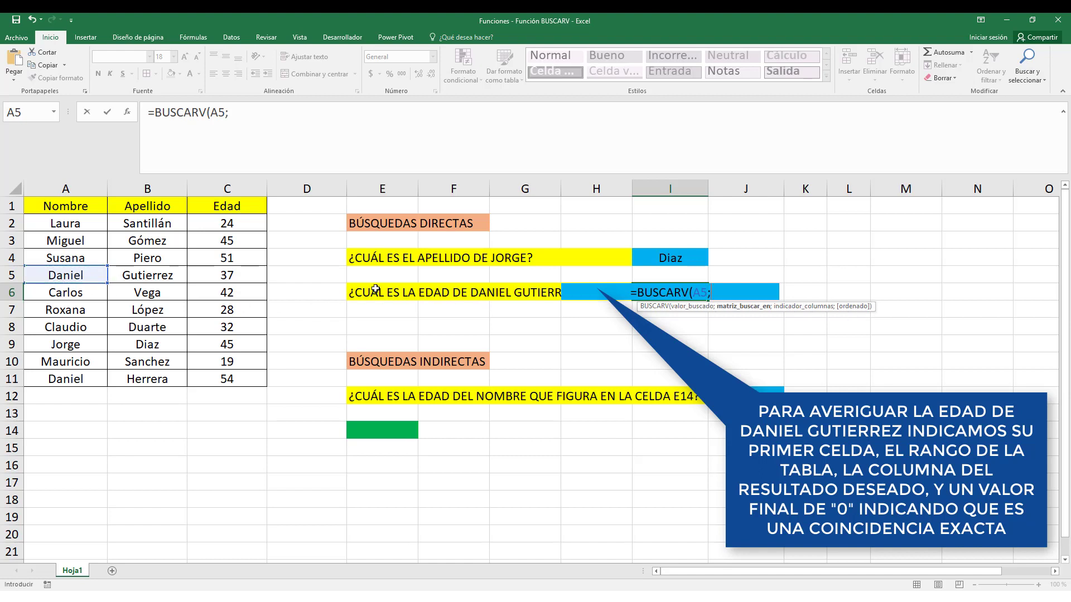
{"action": "left_click", "coordinate": [84, 188]}
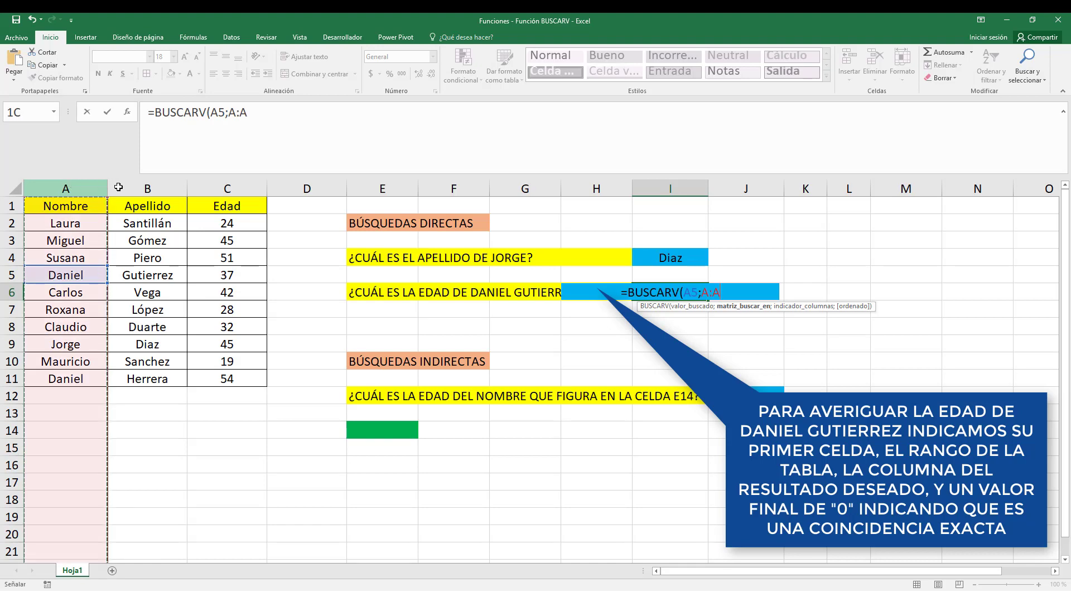
{"action": "left_click_drag", "start_coordinate": [119, 187], "coordinate": [227, 188]}
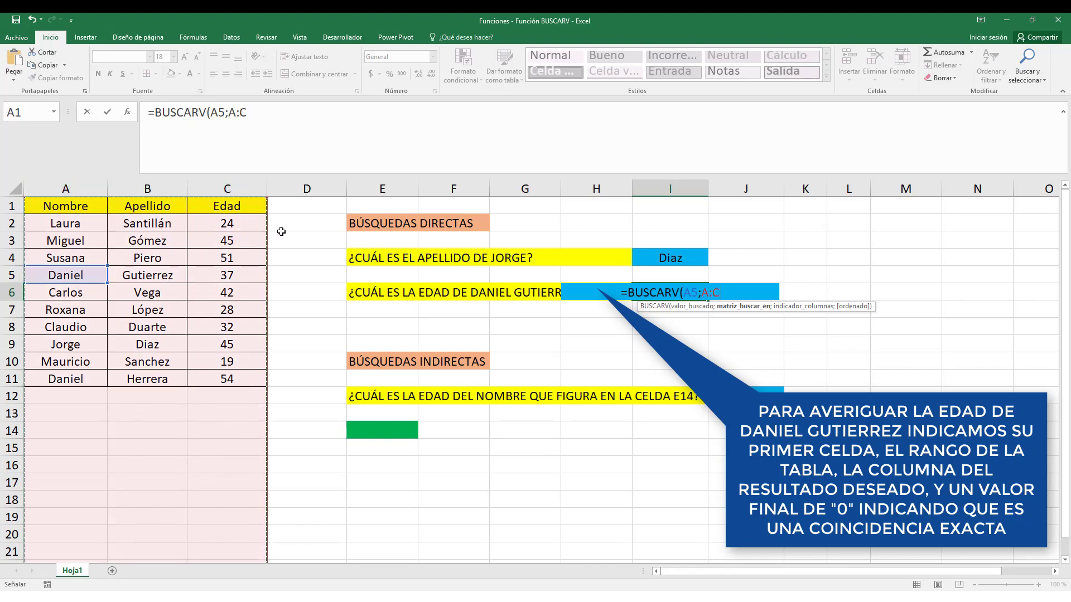
{"action": "type", "text": ";"}
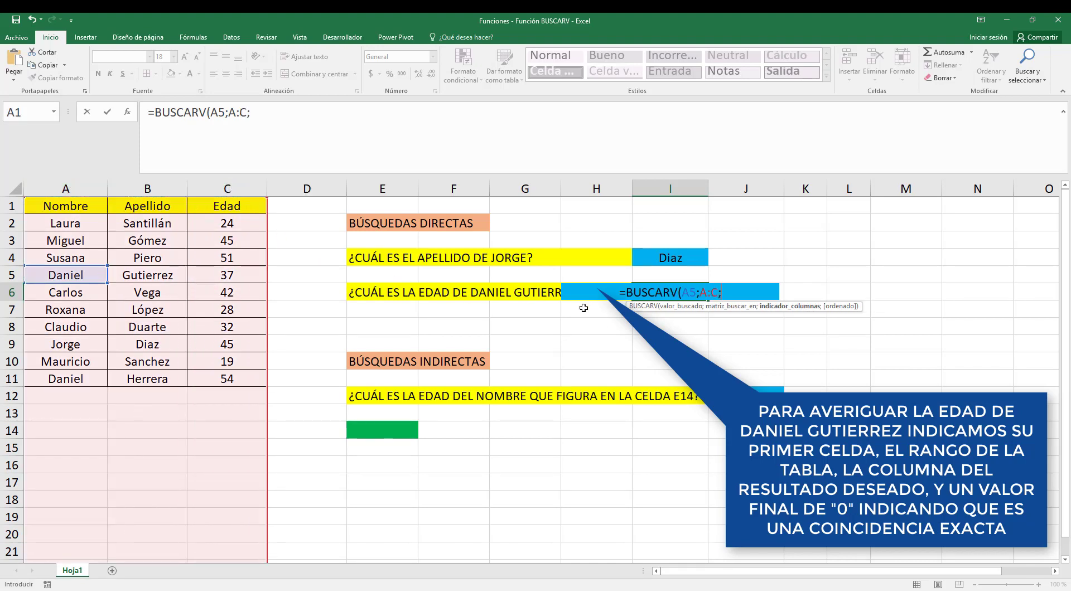
{"action": "type", "text": "3"}
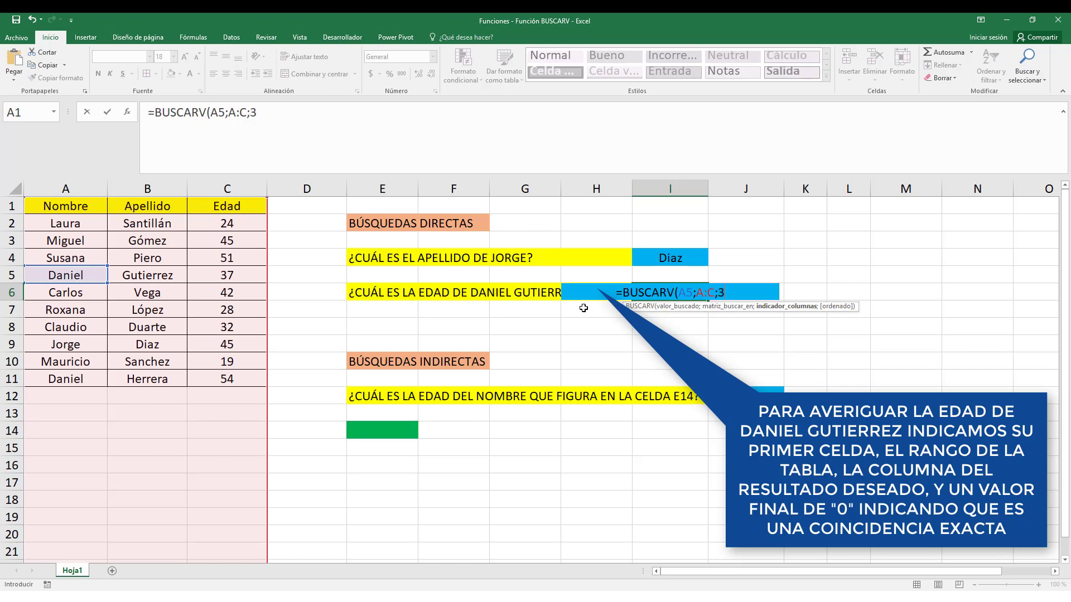
{"action": "type", "text": ";"}
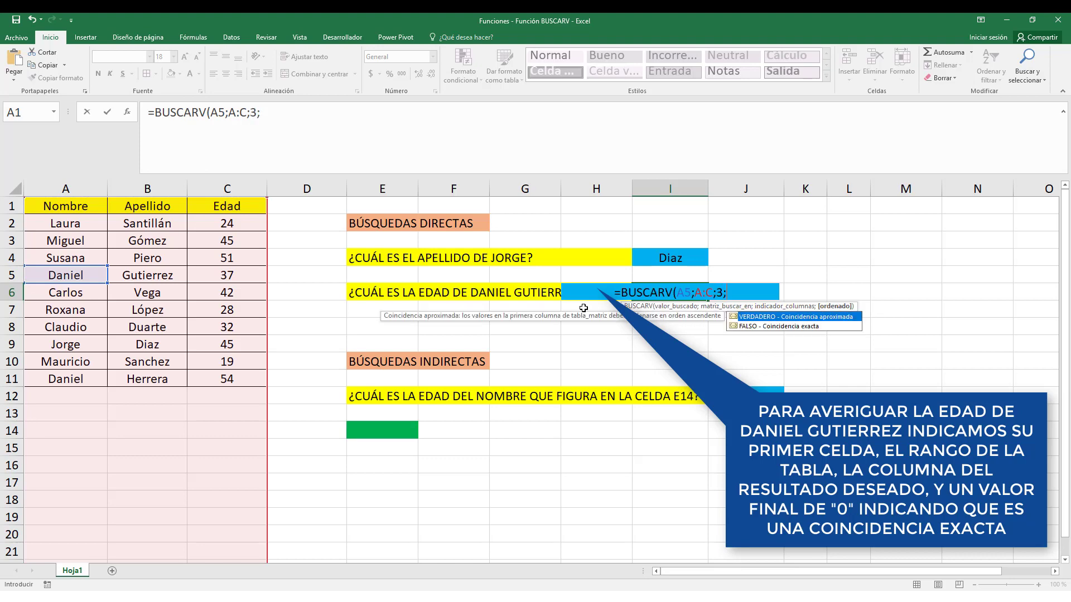
{"action": "type", "text": "0)"}
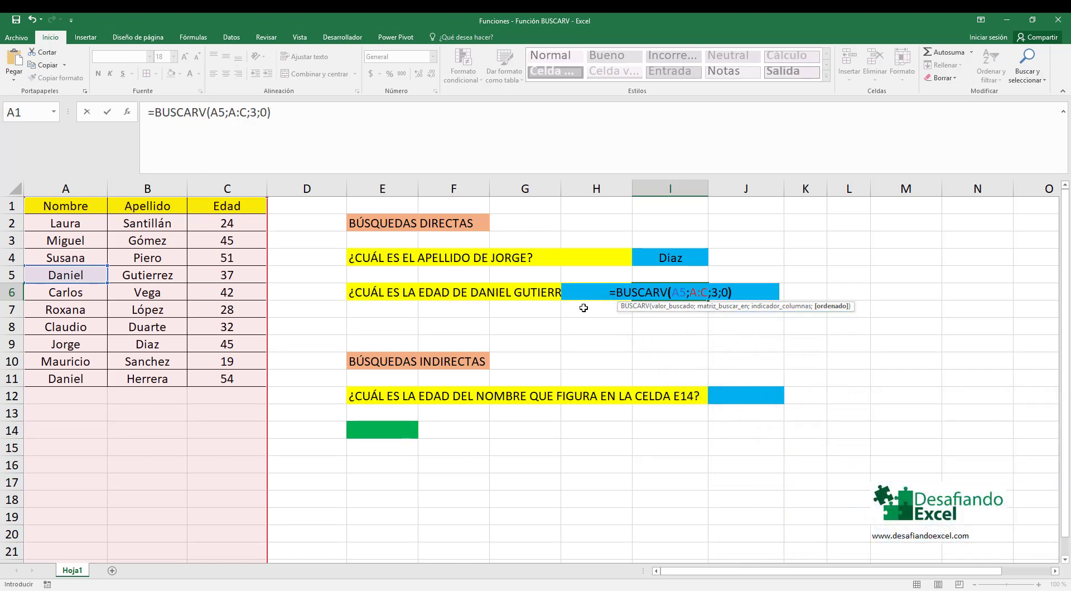
{"action": "key", "text": "Return"}
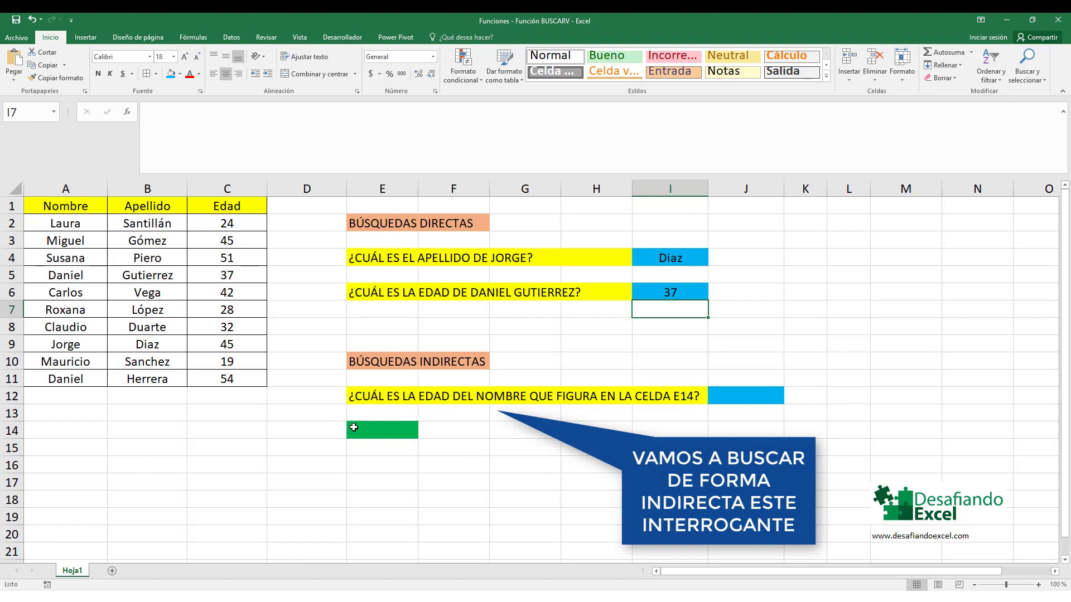
- Select E14 and open the Datos > Validación de datos dialog for it
{"action": "left_click", "coordinate": [387, 430]}
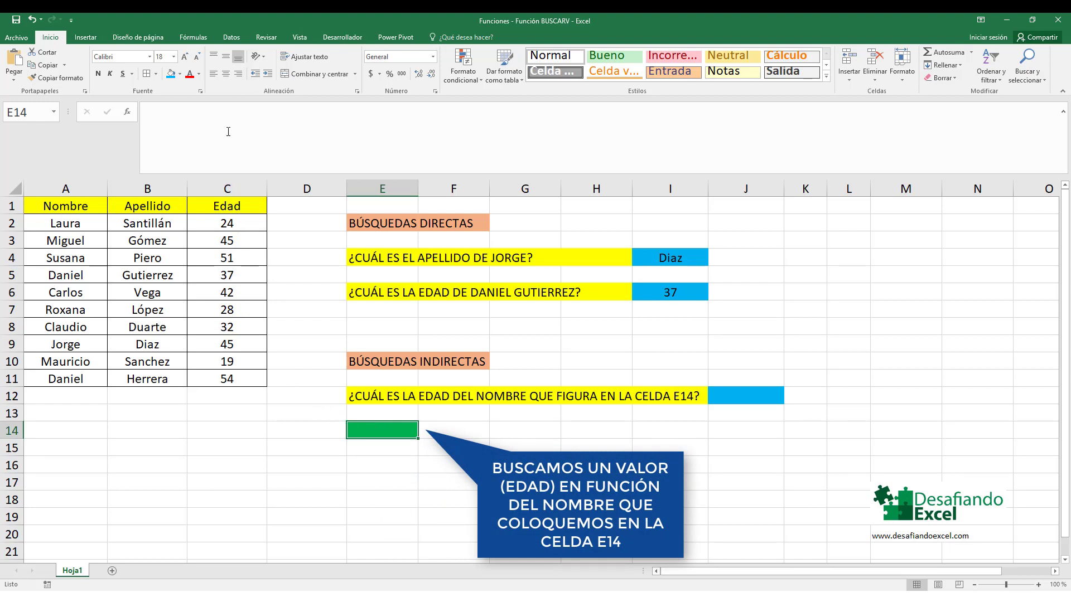
{"action": "left_click", "coordinate": [233, 39]}
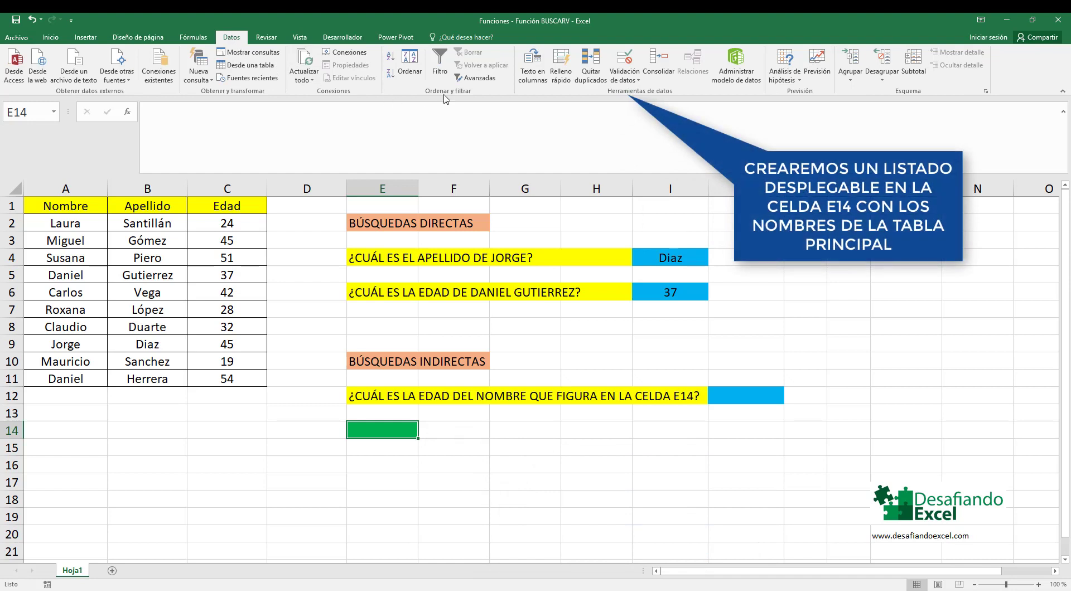
{"action": "left_click", "coordinate": [628, 78]}
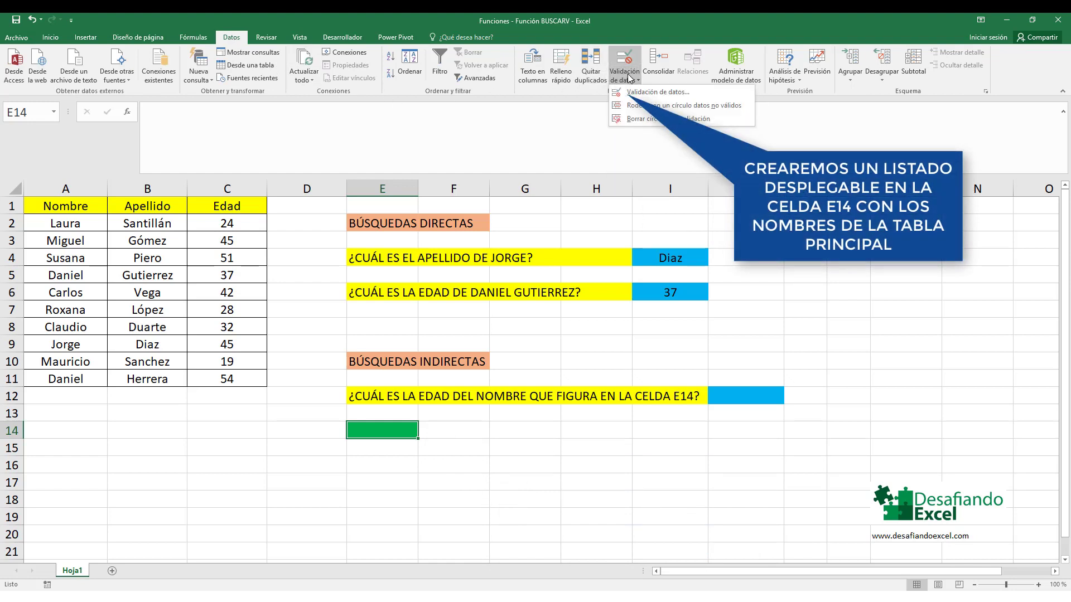
{"action": "left_click", "coordinate": [654, 93]}
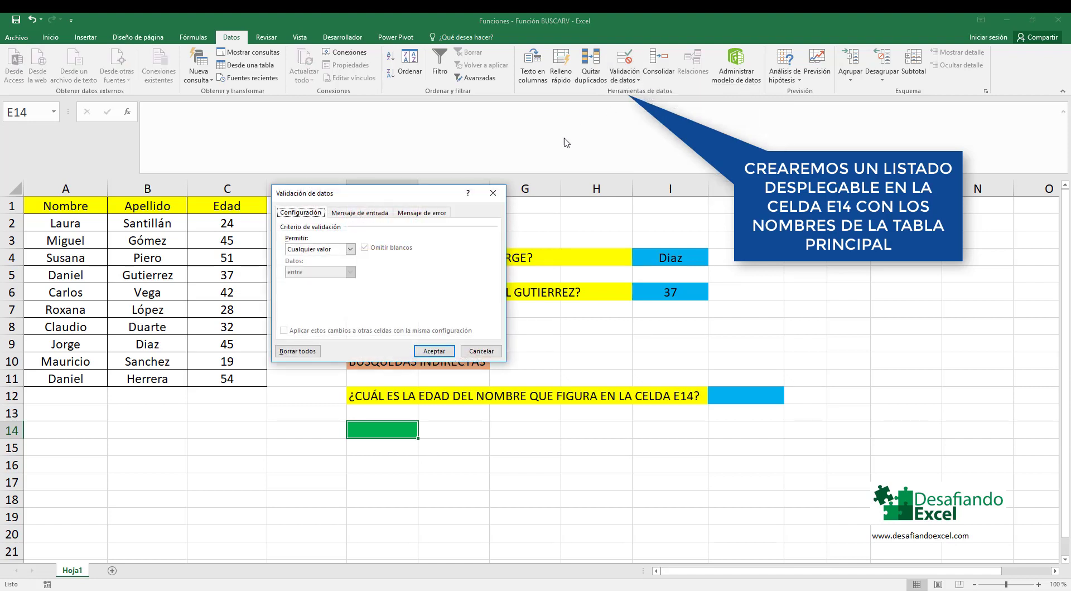
- Set E14's validation to Lista with source =$A$2:$A$11 and confirm with Aceptar
{"action": "left_click", "coordinate": [349, 249]}
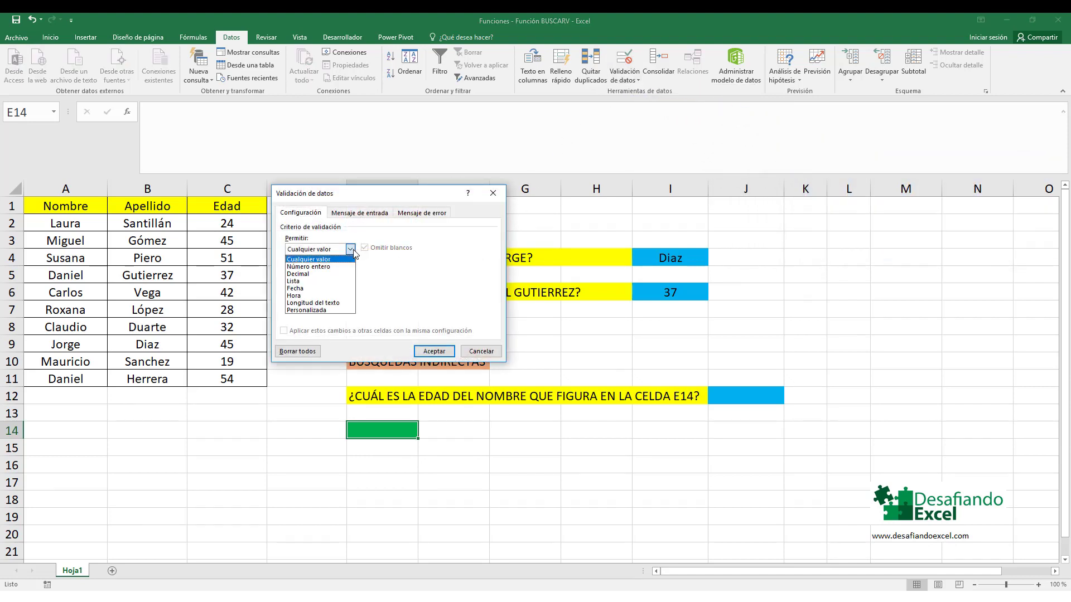
{"action": "left_click", "coordinate": [305, 281]}
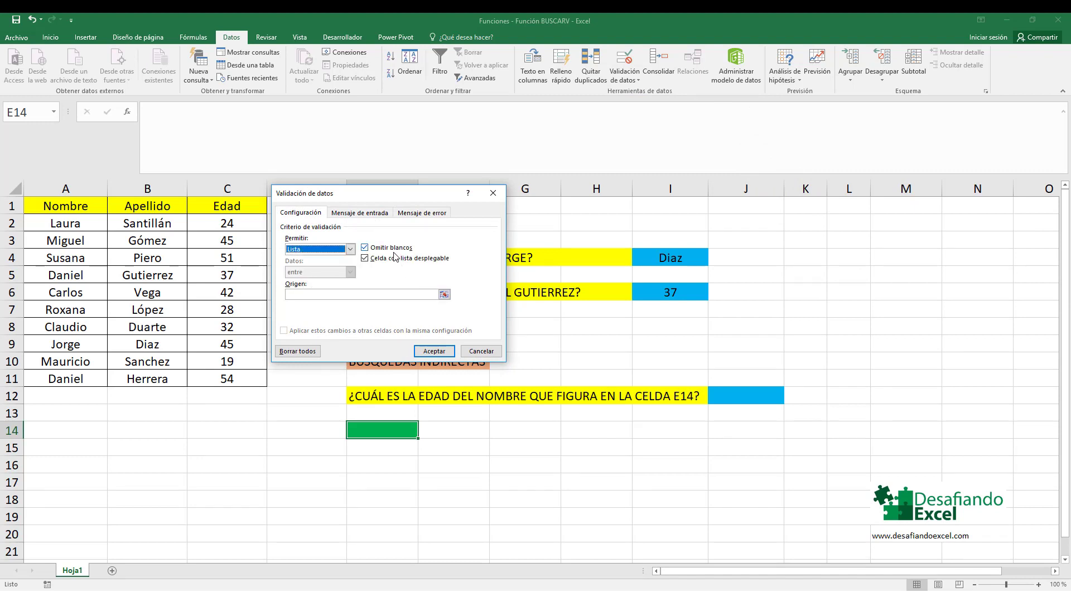
{"action": "left_click", "coordinate": [294, 293]}
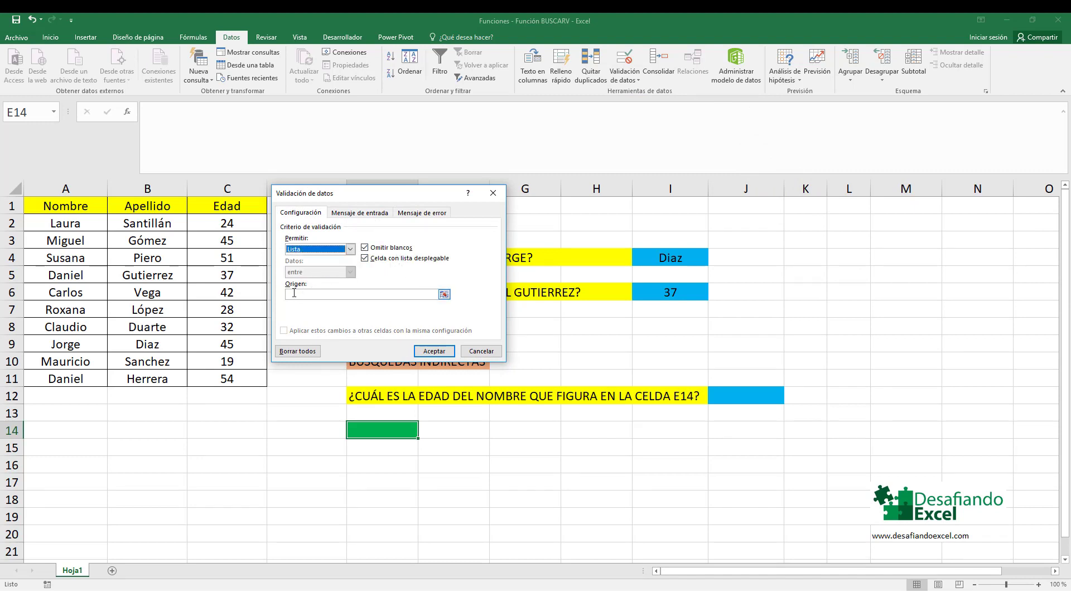
{"action": "left_click", "coordinate": [444, 294]}
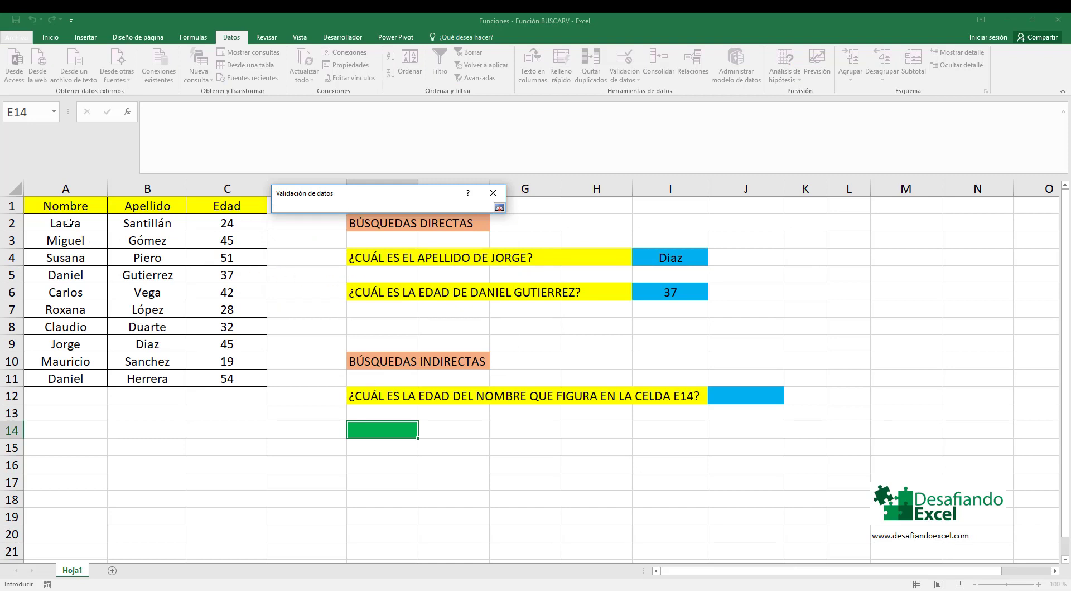
{"action": "left_click_drag", "start_coordinate": [68, 223], "coordinate": [70, 375]}
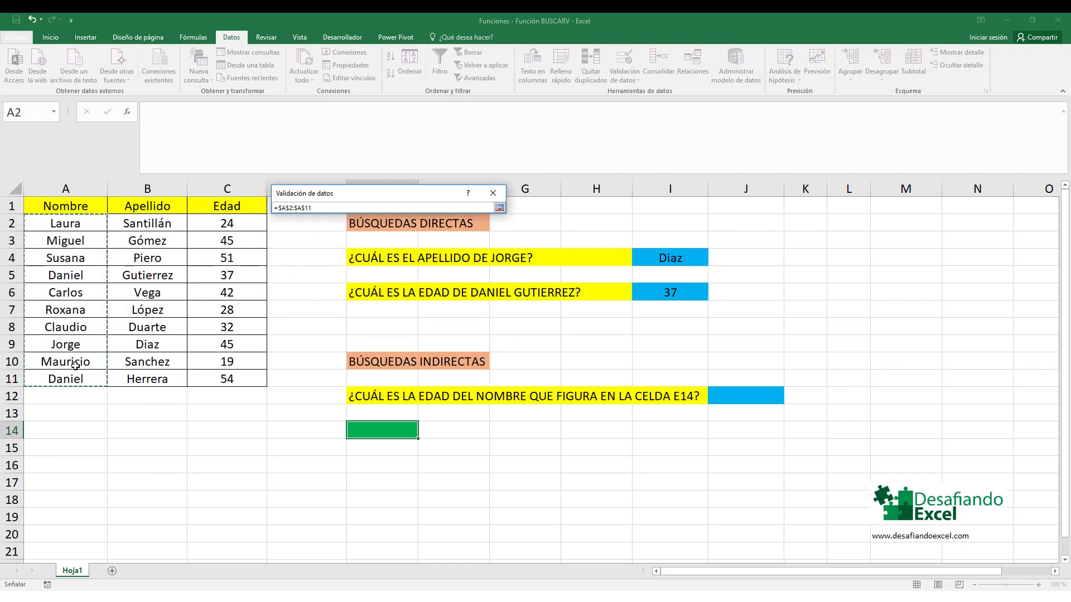
{"action": "left_click", "coordinate": [500, 208]}
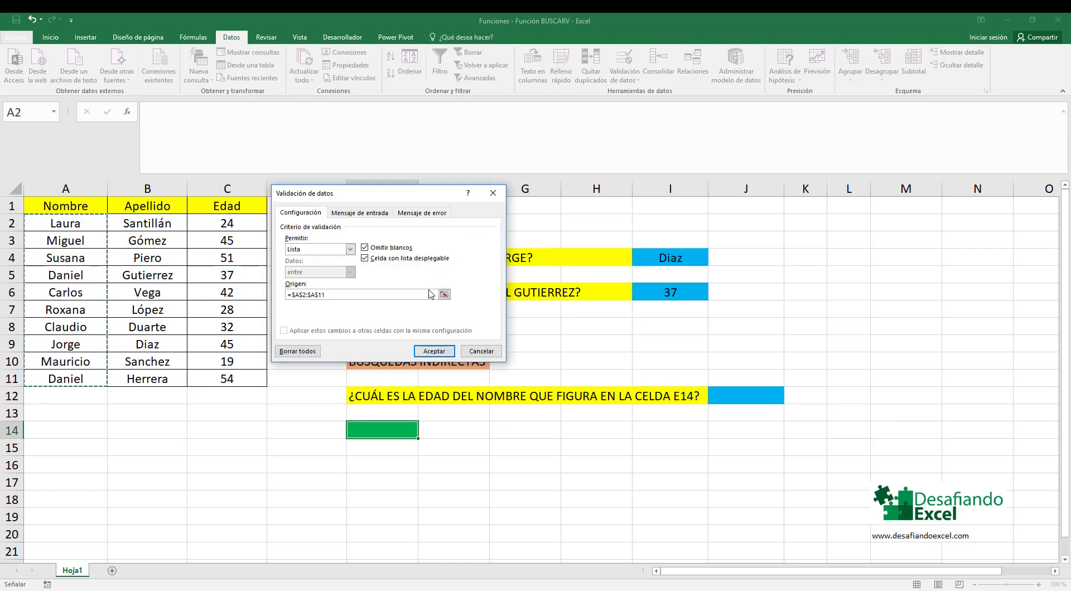
{"action": "left_click", "coordinate": [434, 351]}
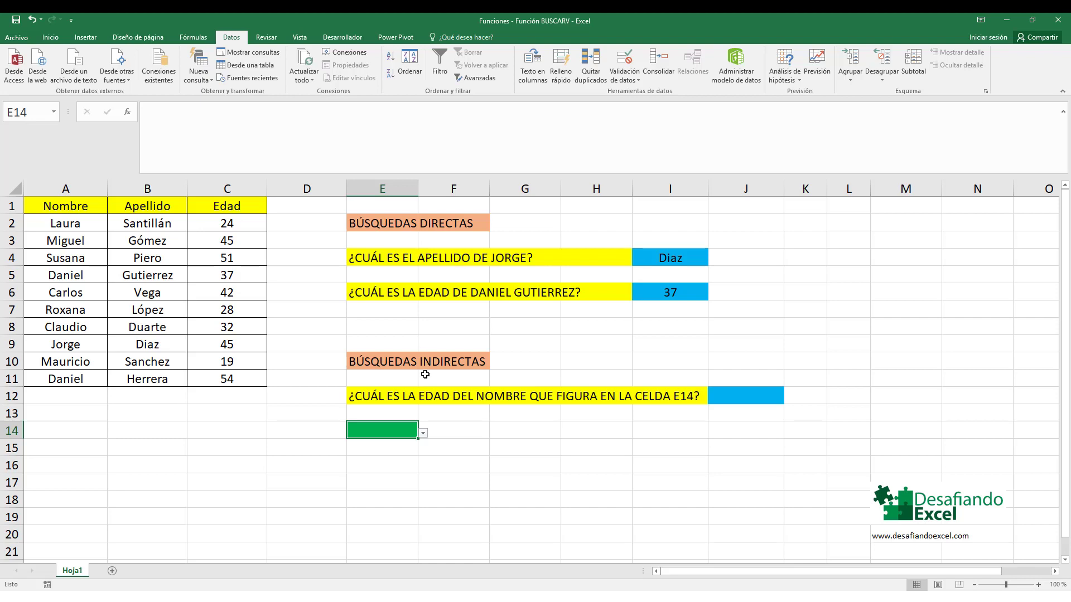
{"action": "left_click", "coordinate": [423, 434]}
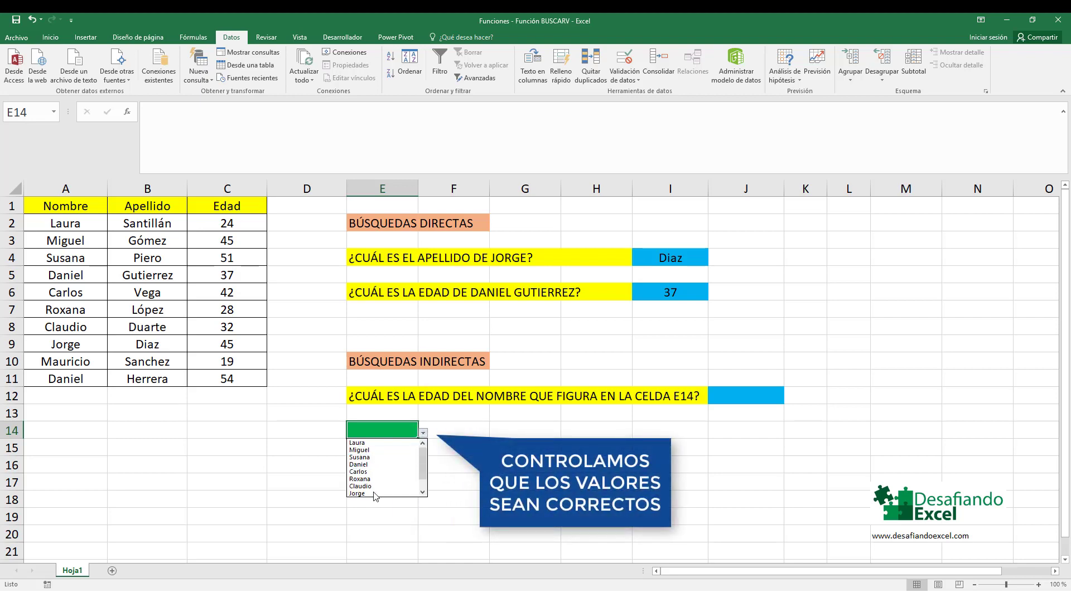
{"action": "left_click", "coordinate": [451, 430]}
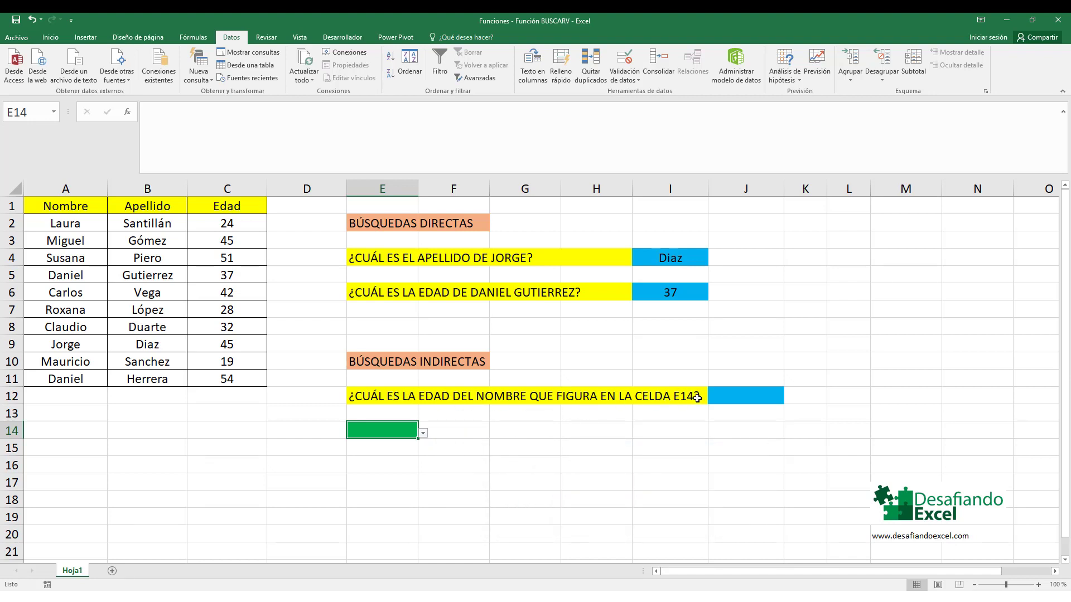
- Enter =BUSCARV(E14;A:C;3;0) in J12, which shows #N/A while E14 is empty
{"action": "left_click", "coordinate": [742, 396]}
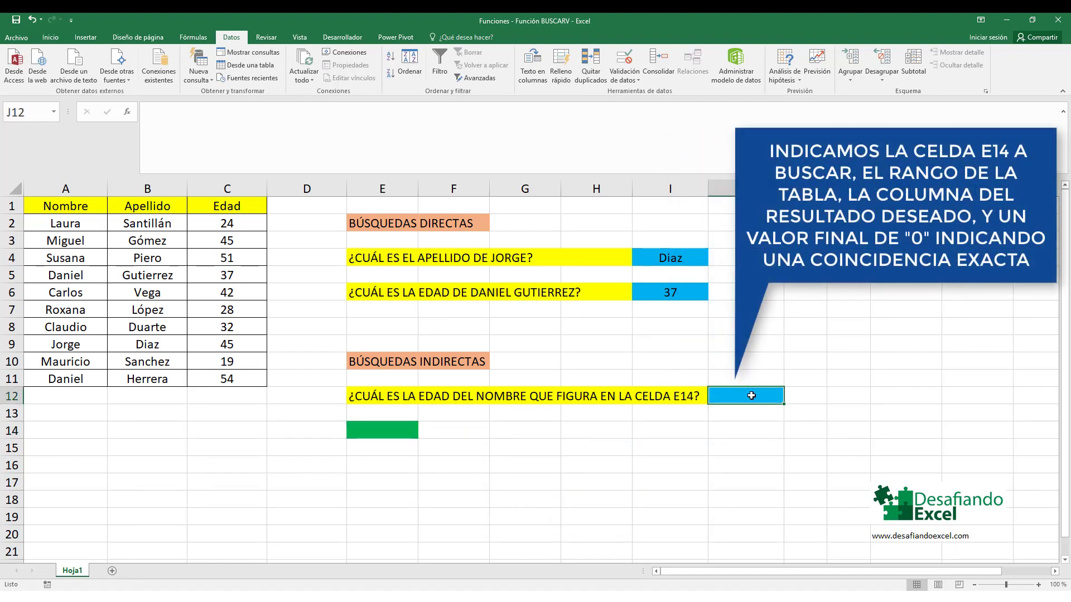
{"action": "double_click", "coordinate": [752, 395]}
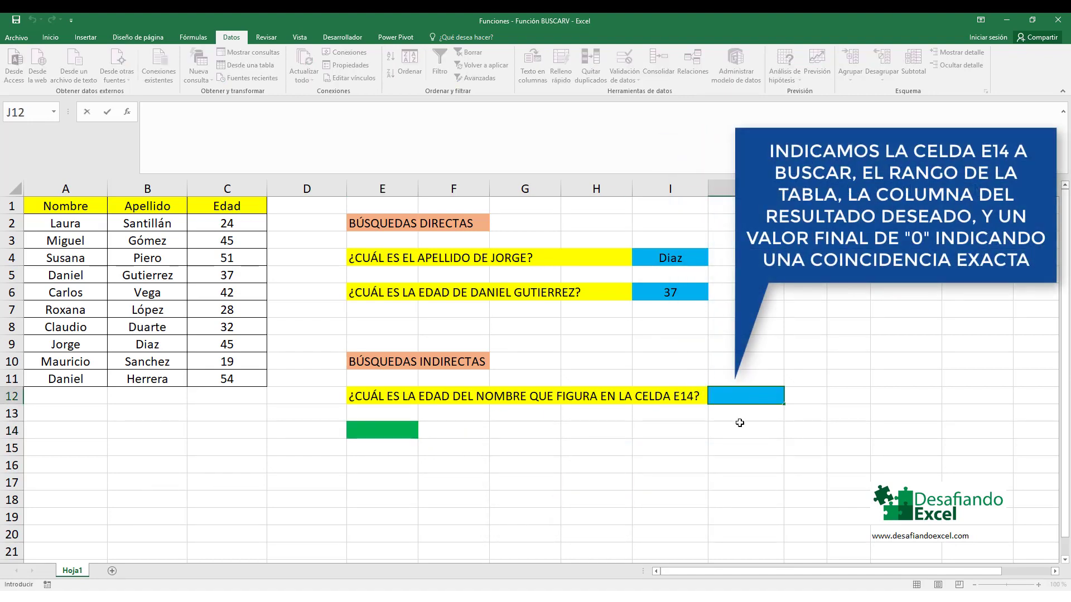
{"action": "type", "text": "=BUSCAR"}
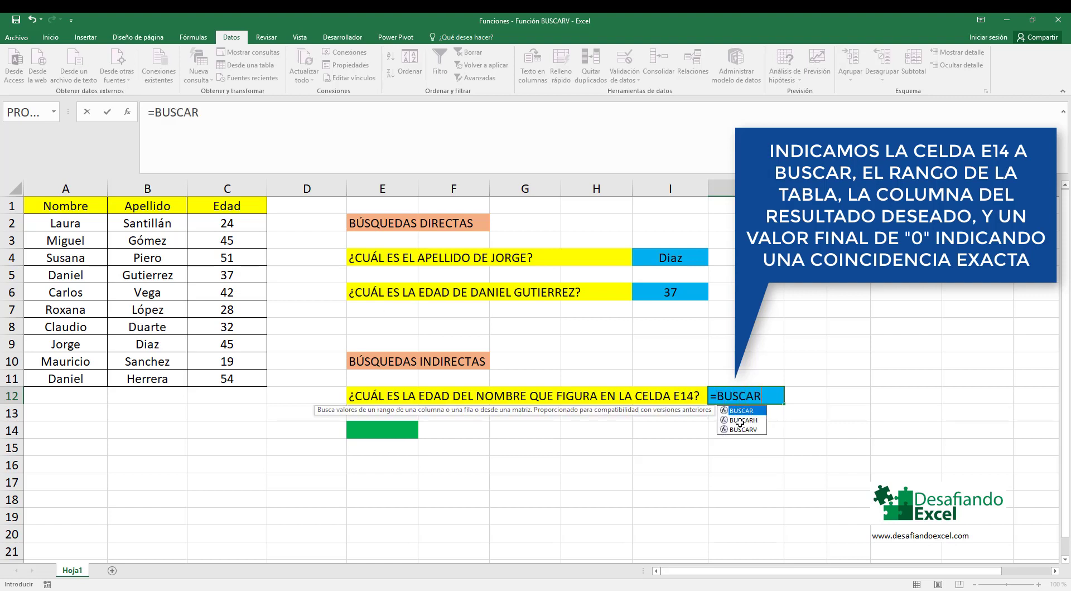
{"action": "type", "text": "V("}
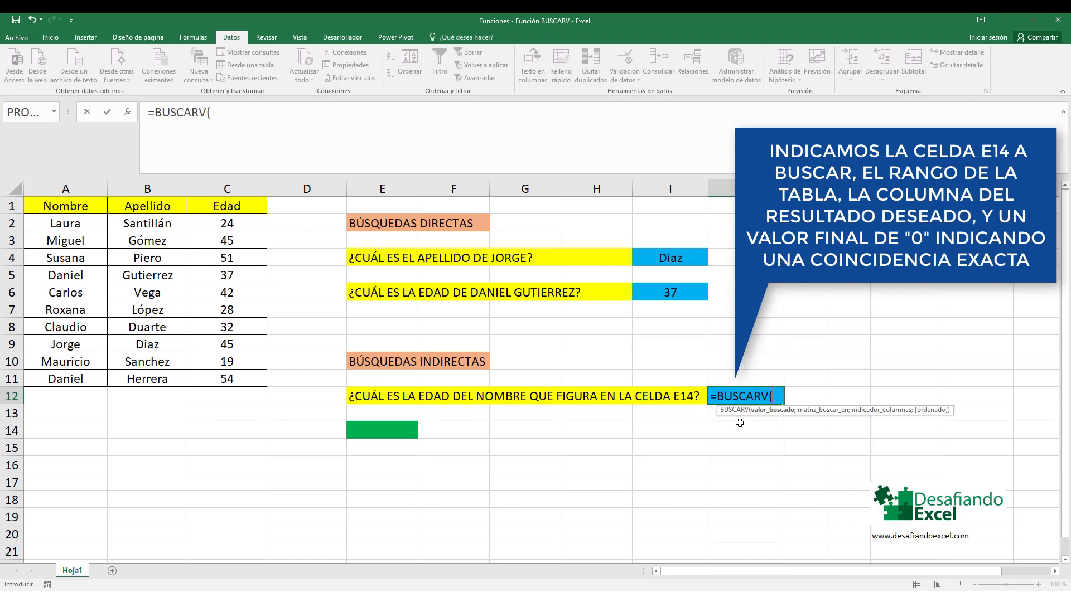
{"action": "left_click", "coordinate": [380, 430]}
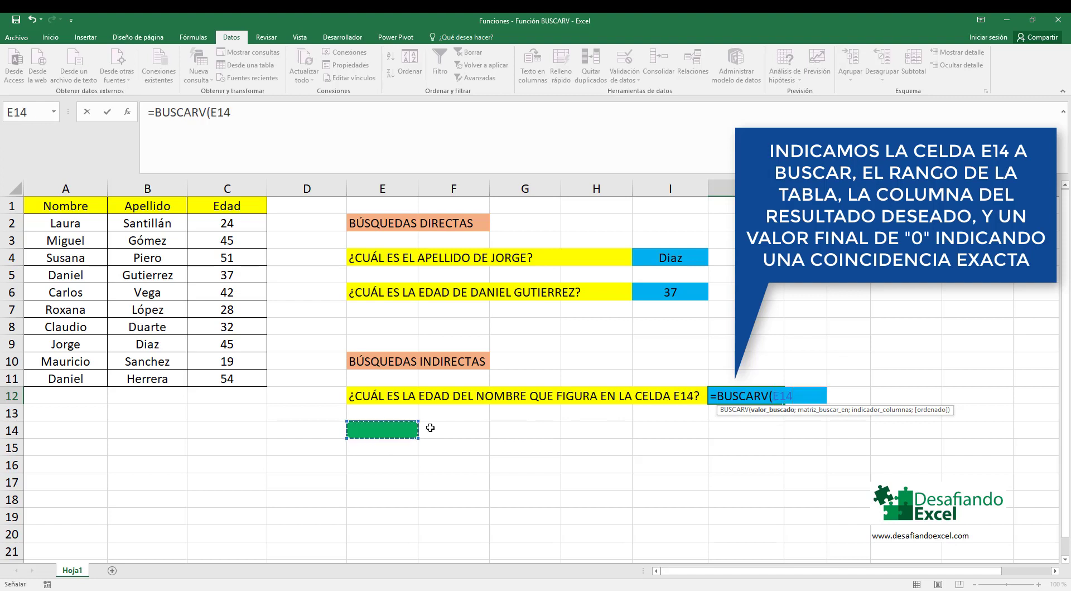
{"action": "type", "text": ";"}
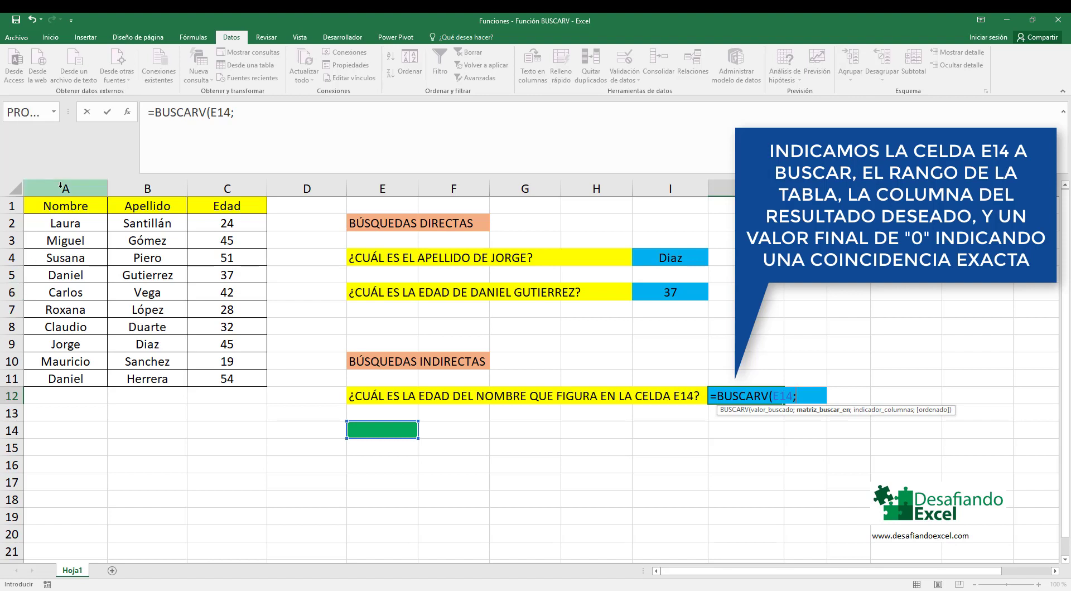
{"action": "left_click_drag", "start_coordinate": [60, 183], "coordinate": [227, 188]}
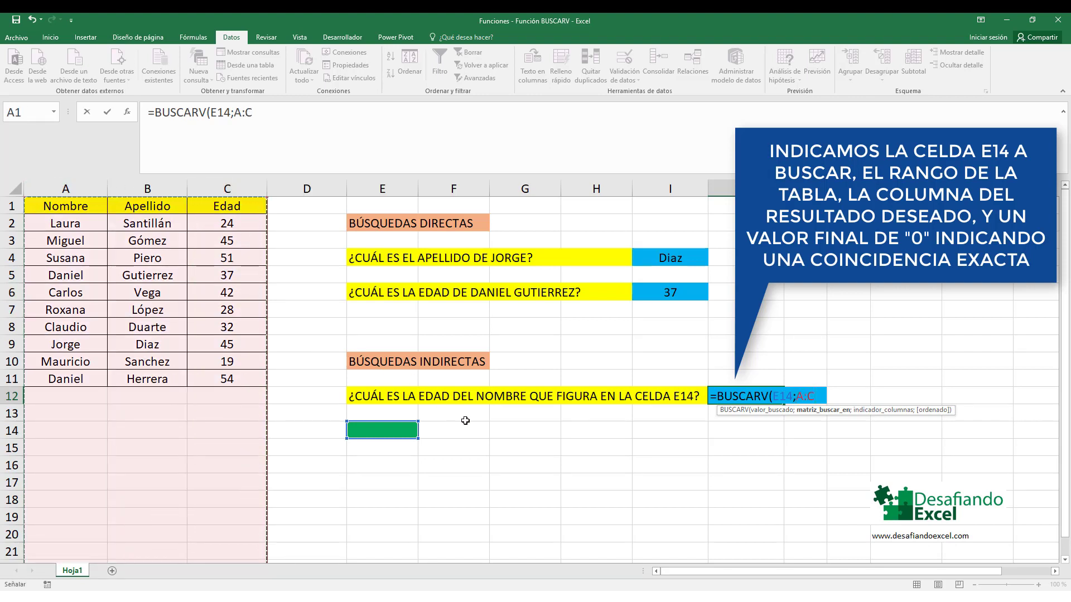
{"action": "type", "text": ";3;0"}
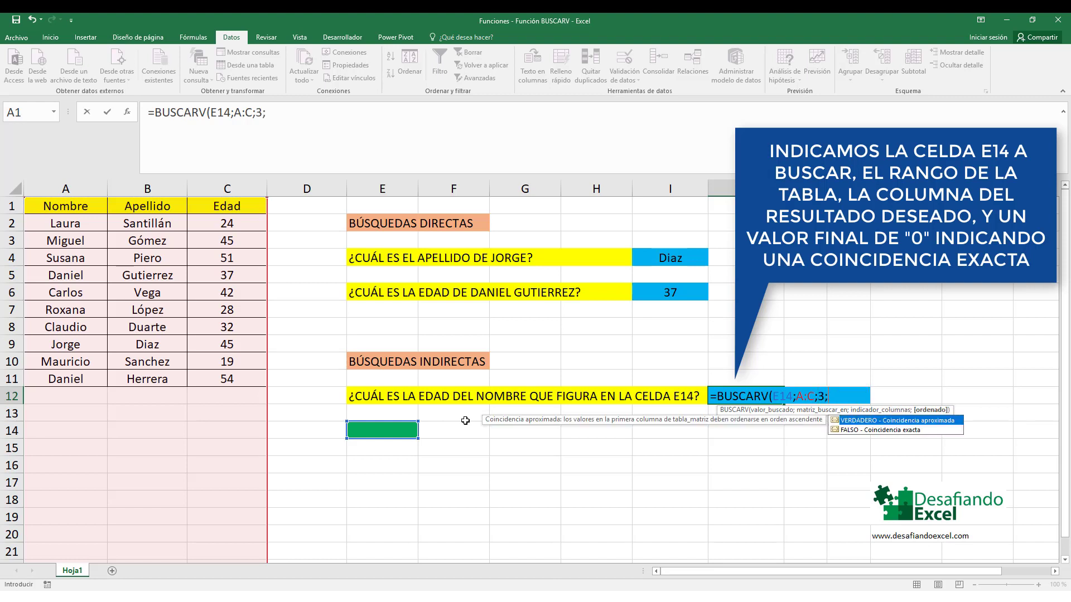
{"action": "type", "text": ")"}
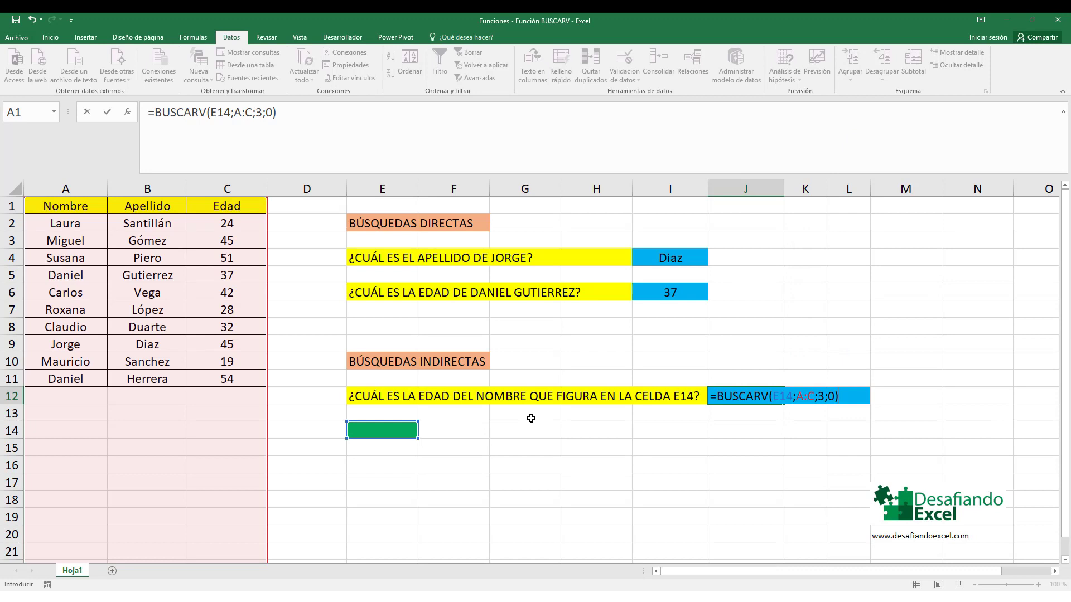
{"action": "key", "text": "Return"}
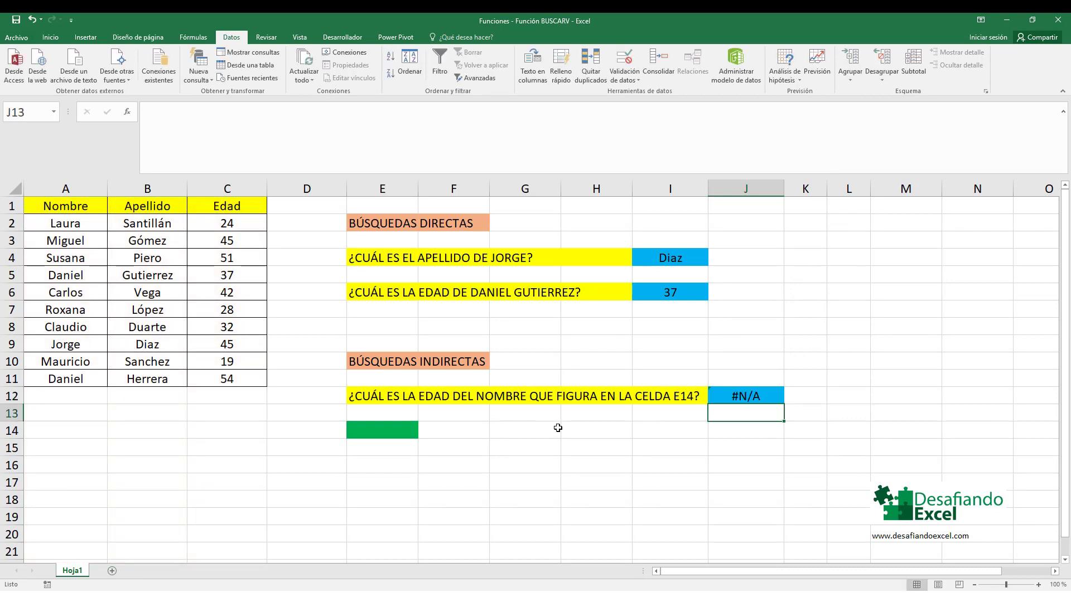
- Choose Roxana from E14's dropdown so J12 returns her age, 28
{"action": "left_click", "coordinate": [400, 432]}
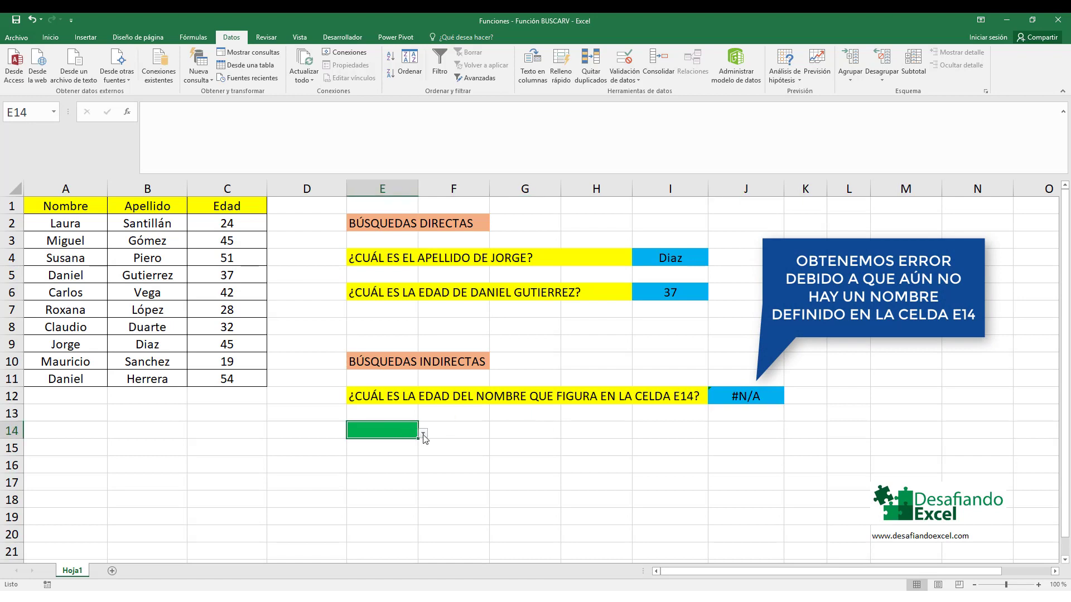
{"action": "left_click", "coordinate": [424, 434]}
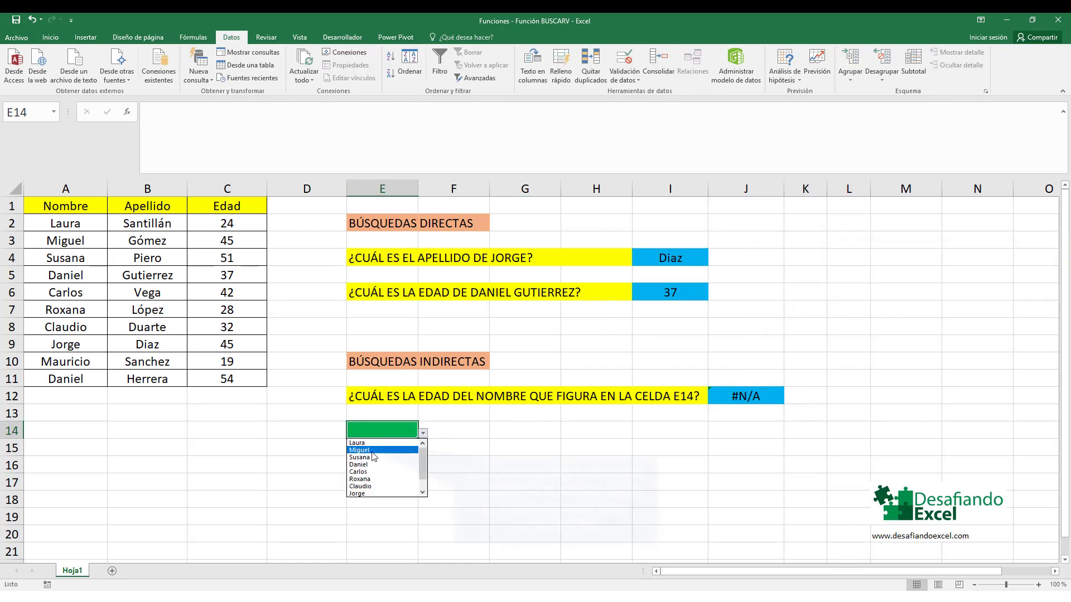
{"action": "left_click", "coordinate": [371, 480]}
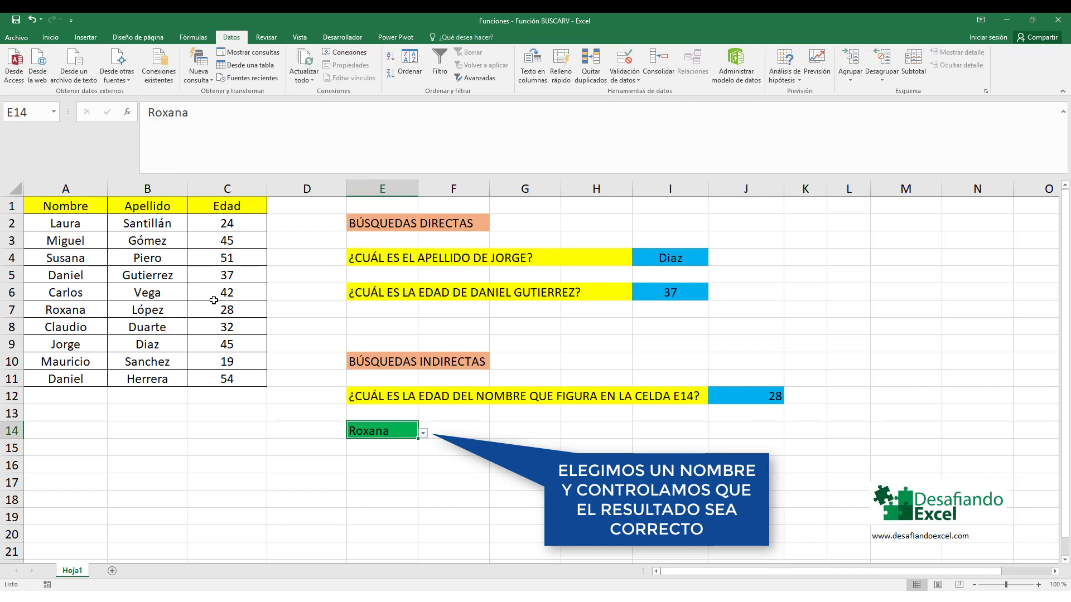
- Switch E14's dropdown to Mauricio so J12 updates to 19
{"action": "left_click", "coordinate": [422, 434]}
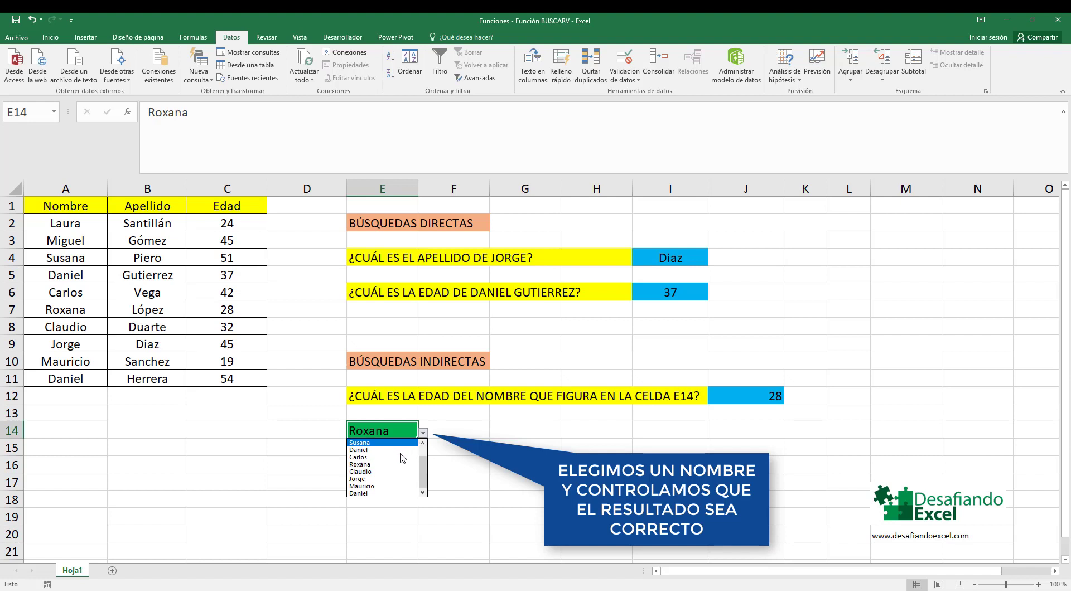
{"action": "left_click", "coordinate": [371, 478]}
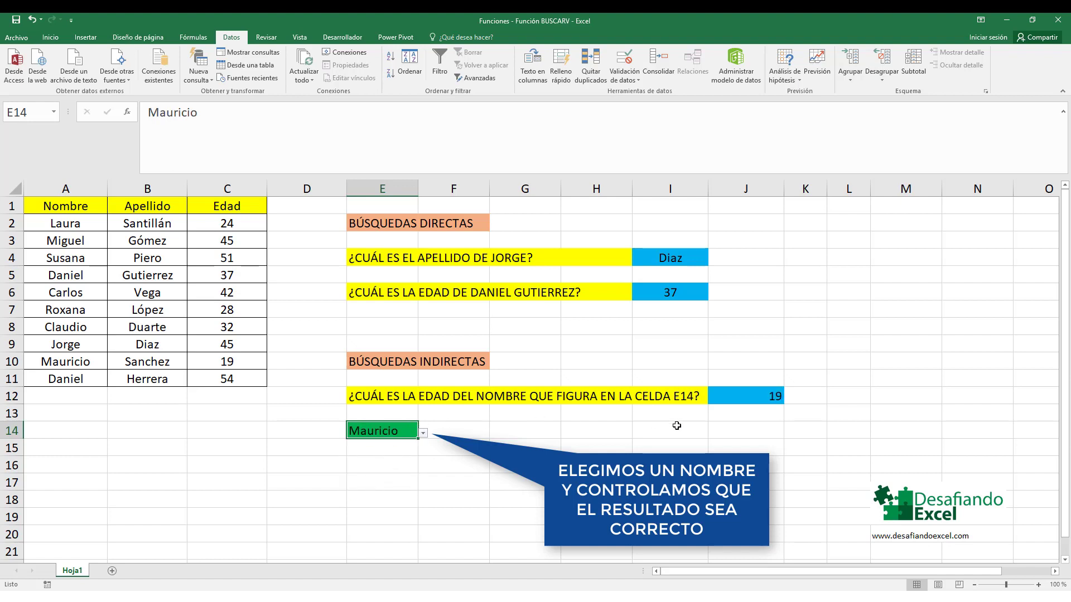